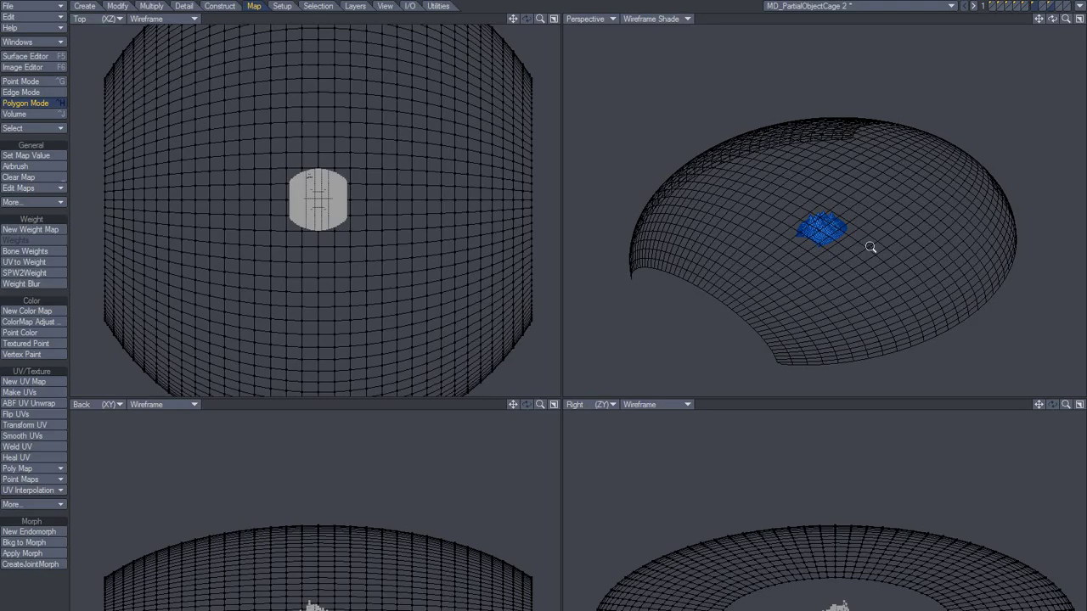
# Bring the dome mesh to the foreground with the small rock mesh in the background, and select polygons scattered in an arc across it
pyautogui.moveTo(820, 244)
pyautogui.keyDown('ctrl'); pyautogui.keyDown('alt'); pyautogui.mouseDown()
pyautogui.moveTo(844, 235)
pyautogui.moveTo(824, 240)
pyautogui.mouseUp(); pyautogui.keyUp('alt'); pyautogui.keyUp('ctrl')
pyautogui.keyDown('ctrl'); pyautogui.keyDown('alt'); pyautogui.moveTo(824, 239); pyautogui.dragTo(904, 207); pyautogui.keyUp('alt'); pyautogui.keyUp('ctrl')
pyautogui.keyDown('alt'); pyautogui.moveTo(903, 206); pyautogui.dragTo(756, 295); pyautogui.keyUp('alt')
pyautogui.keyDown('alt'); pyautogui.moveTo(755, 296); pyautogui.dragTo(828, 209); pyautogui.keyUp('alt')
pyautogui.keyDown('alt'); pyautogui.moveTo(828, 208); pyautogui.dragTo(874, 278); pyautogui.keyUp('alt')
pyautogui.press("'")
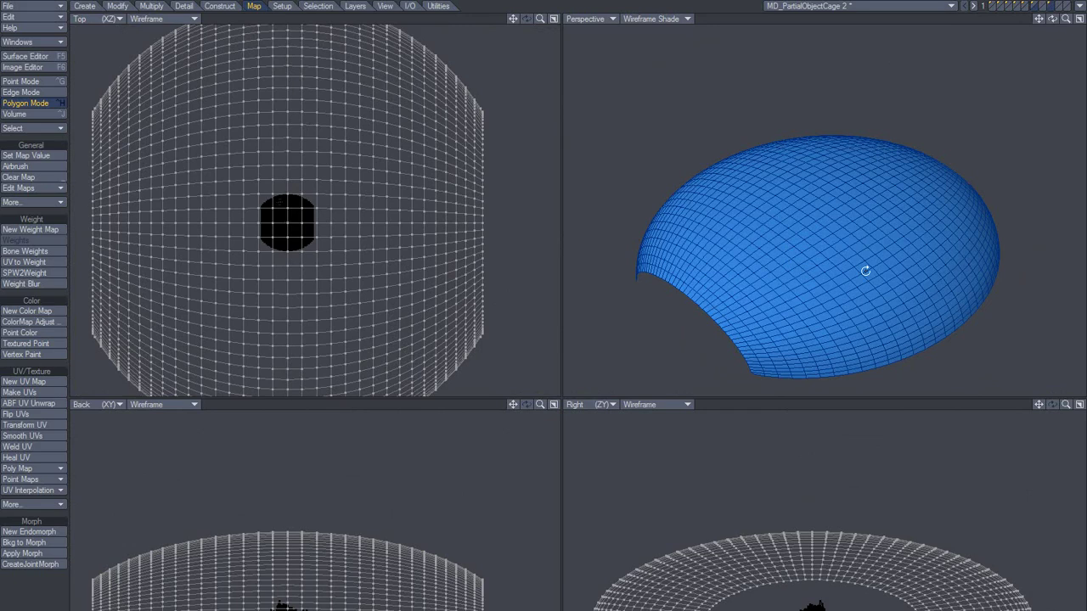
pyautogui.keyDown('alt'); pyautogui.keyDown('shift'); pyautogui.moveTo(797, 235); pyautogui.dragTo(771, 242); pyautogui.keyUp('shift'); pyautogui.keyUp('alt')
pyautogui.moveTo(695, 257); pyautogui.dragTo(881, 250)
pyautogui.moveTo(803, 195)
pyautogui.keyDown('shift'); pyautogui.mouseDown()
pyautogui.moveTo(816, 186)
pyautogui.moveTo(888, 241)
pyautogui.mouseUp(); pyautogui.keyUp('shift')
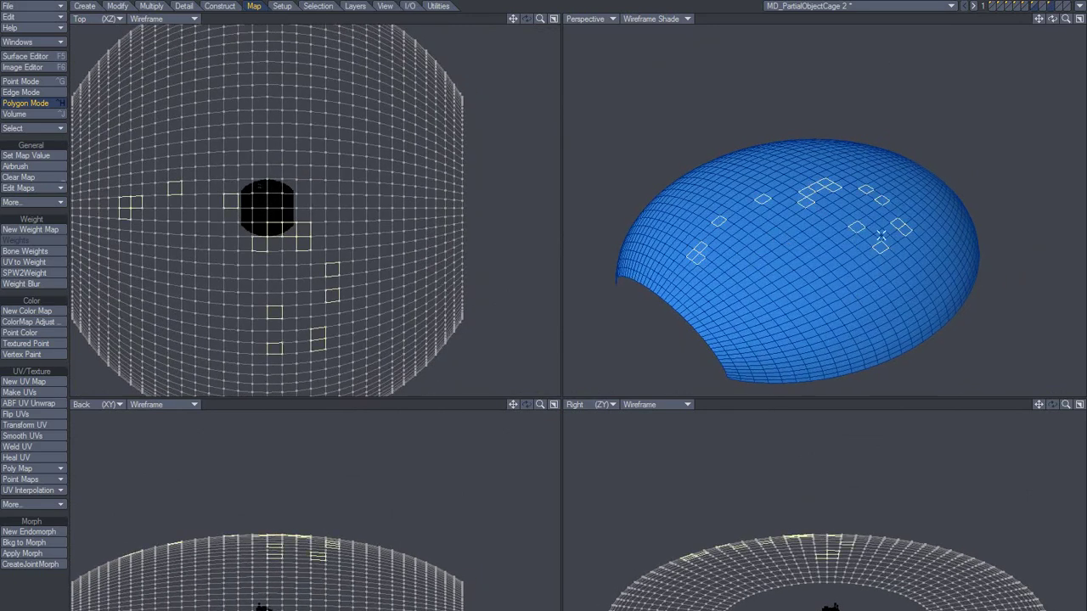
# Thin the arc-shaped selection on the dome by deselecting surplus polygons that sit next to each other
pyautogui.moveTo(806, 204); pyautogui.dragTo(801, 195)
pyautogui.click(859, 229)
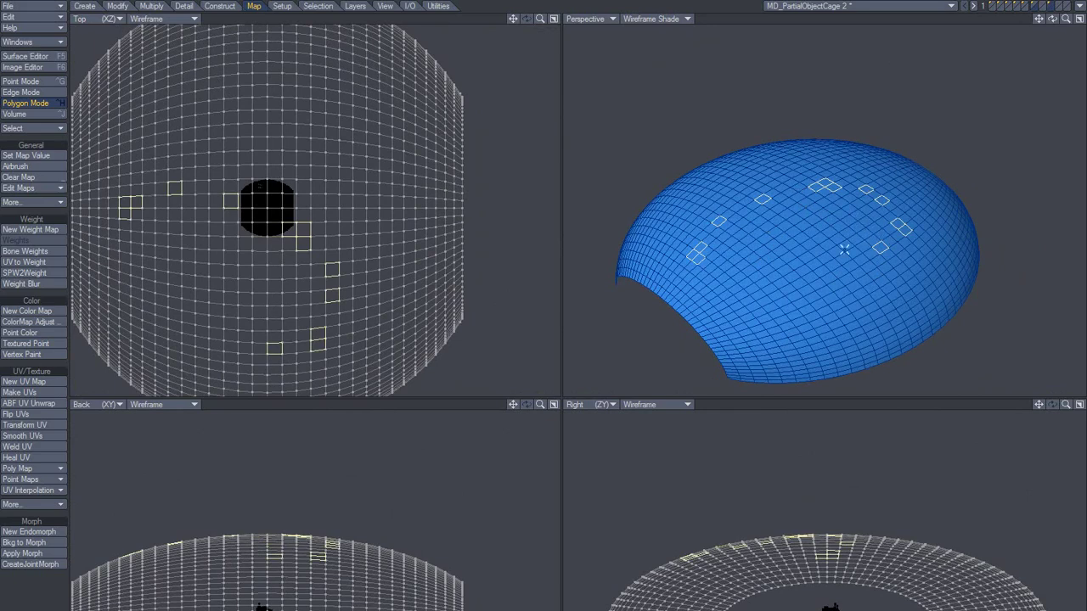
pyautogui.click(828, 182)
pyautogui.keyDown('alt'); pyautogui.moveTo(804, 277); pyautogui.dragTo(793, 277); pyautogui.keyUp('alt')
pyautogui.click(689, 254)
pyautogui.keyDown('alt'); pyautogui.keyDown('shift'); pyautogui.moveTo(835, 238); pyautogui.dragTo(837, 264); pyautogui.keyUp('shift'); pyautogui.keyUp('alt')
pyautogui.keyDown('alt'); pyautogui.moveTo(837, 264); pyautogui.dragTo(826, 262); pyautogui.keyUp('alt')
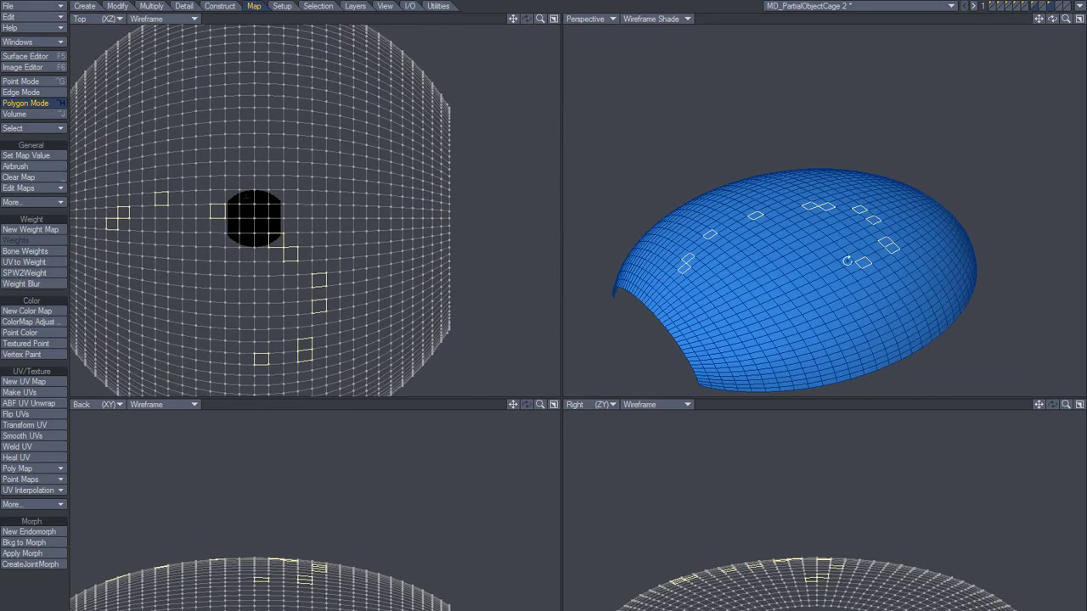
pyautogui.click(893, 248)
pyautogui.keyDown('alt'); pyautogui.moveTo(840, 297); pyautogui.dragTo(798, 287); pyautogui.keyUp('alt')
pyautogui.keyDown('alt'); pyautogui.keyDown('shift'); pyautogui.moveTo(798, 287); pyautogui.dragTo(810, 265); pyautogui.keyUp('shift'); pyautogui.keyUp('alt')
pyautogui.keyDown('alt'); pyautogui.moveTo(810, 265); pyautogui.dragTo(781, 274); pyautogui.keyUp('alt')
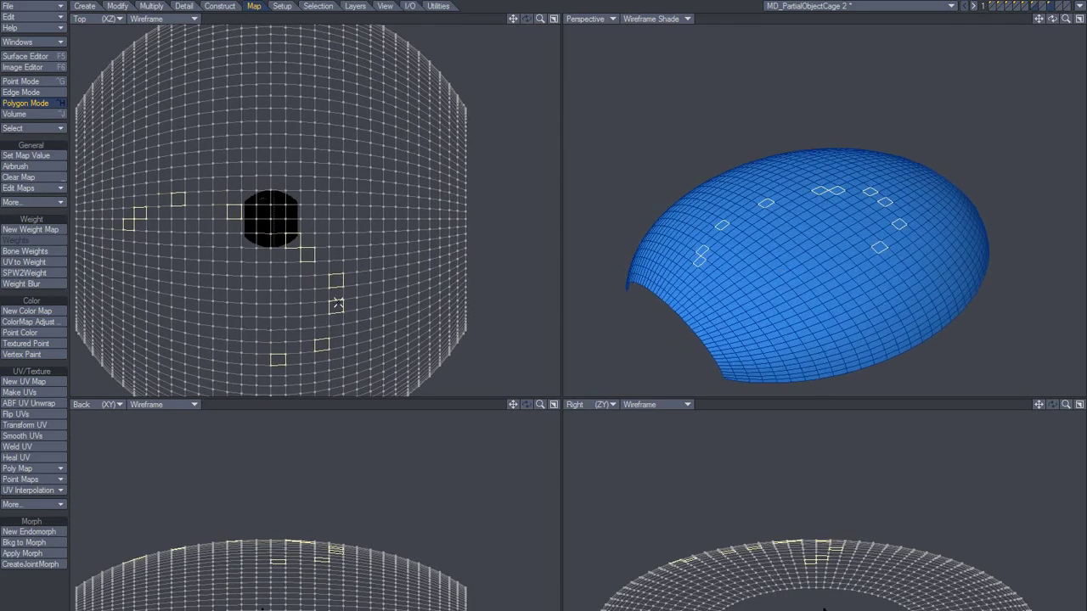
# Start Place Mesh and set its Random Scale to 50% in the numeric options
pyautogui.click(150, 6)
pyautogui.click(20, 393)
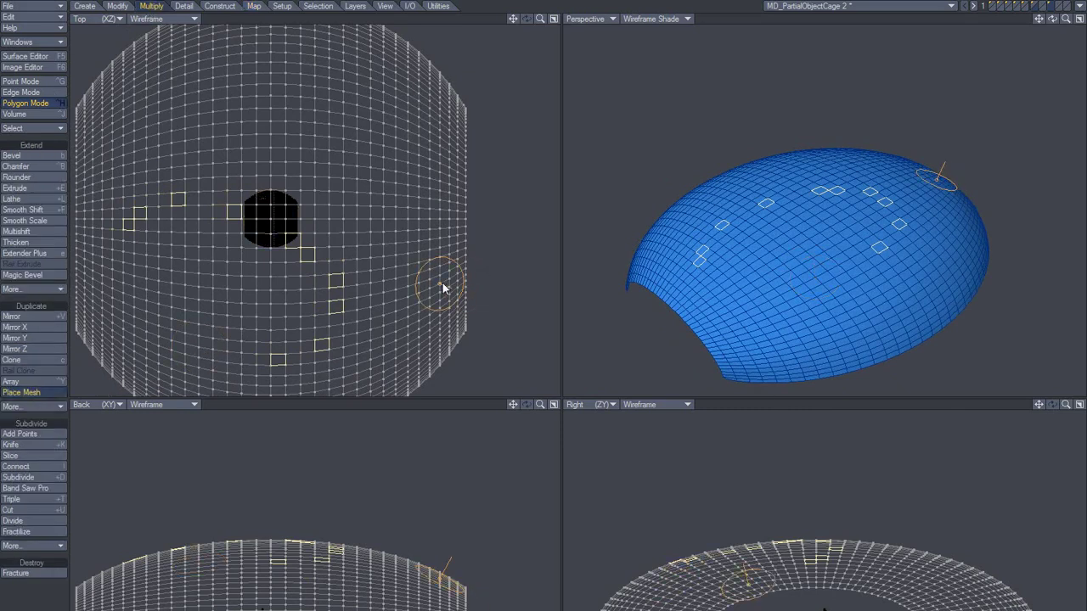
pyautogui.press('n')
pyautogui.moveTo(238, 87); pyautogui.dragTo(440, 136)
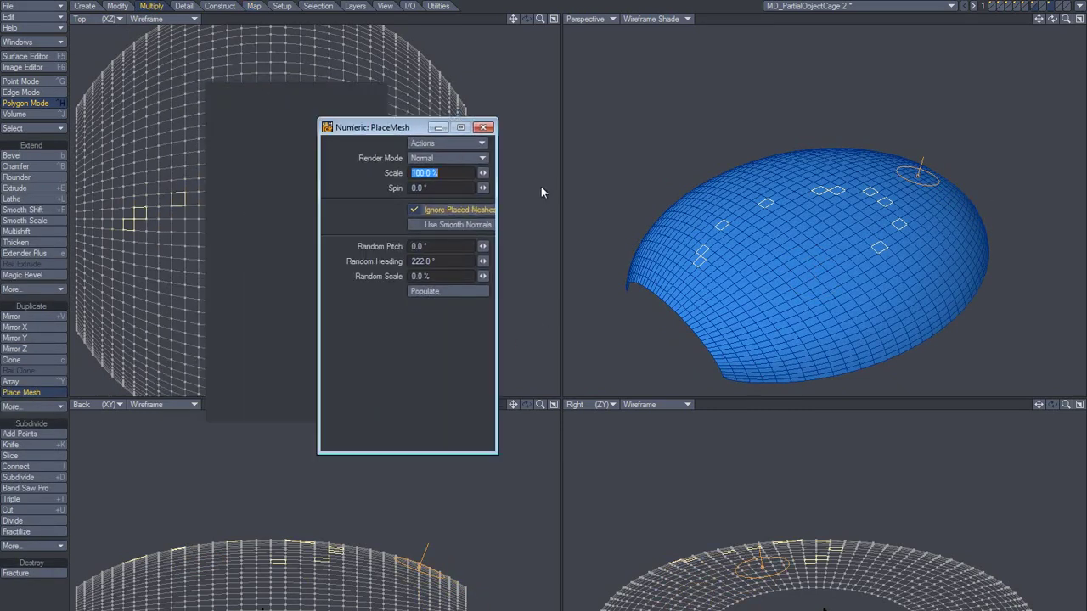
pyautogui.click(487, 287)
pyautogui.write('50')
pyautogui.press('Tab')
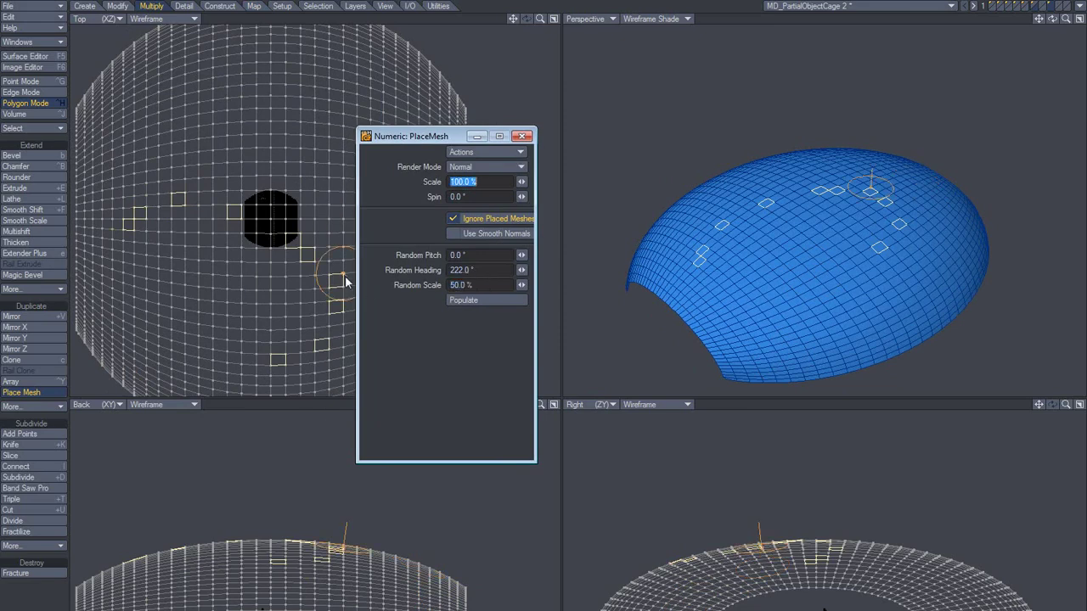
# Populate the selected dome polygons with the background mesh, regenerate several random variations, and leave Place Mesh with the last one
pyautogui.click(475, 301)
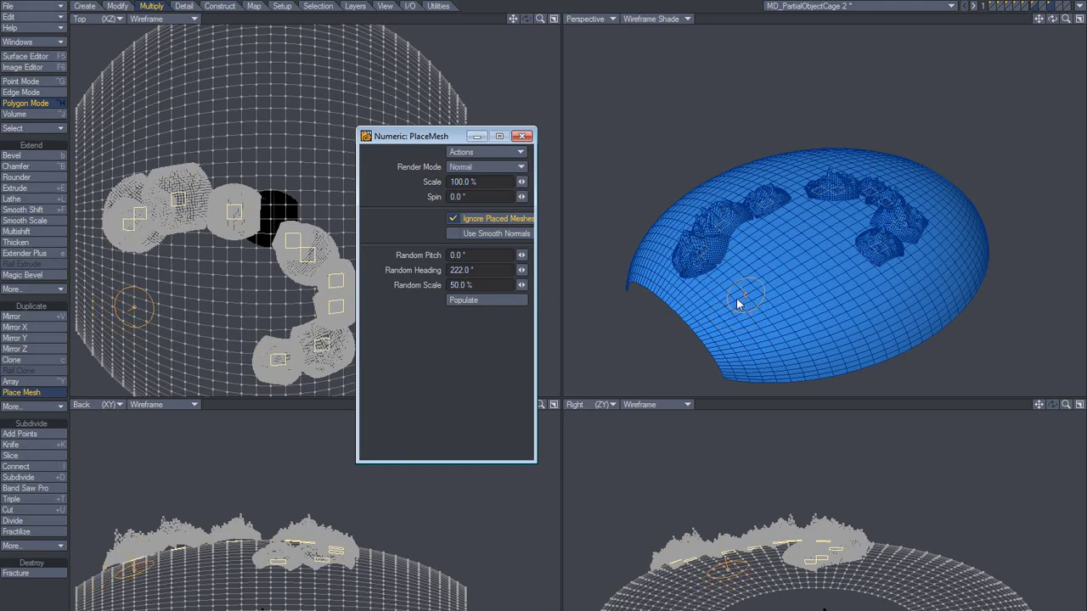
pyautogui.hotkey('ctrl', 'z')
pyautogui.click(497, 301)
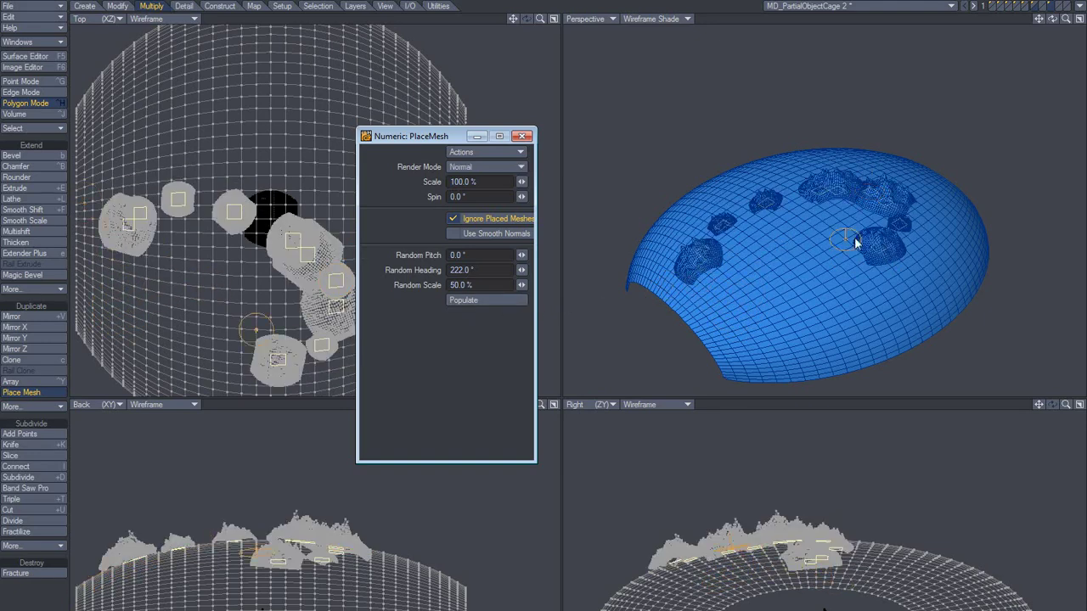
pyautogui.click(489, 302)
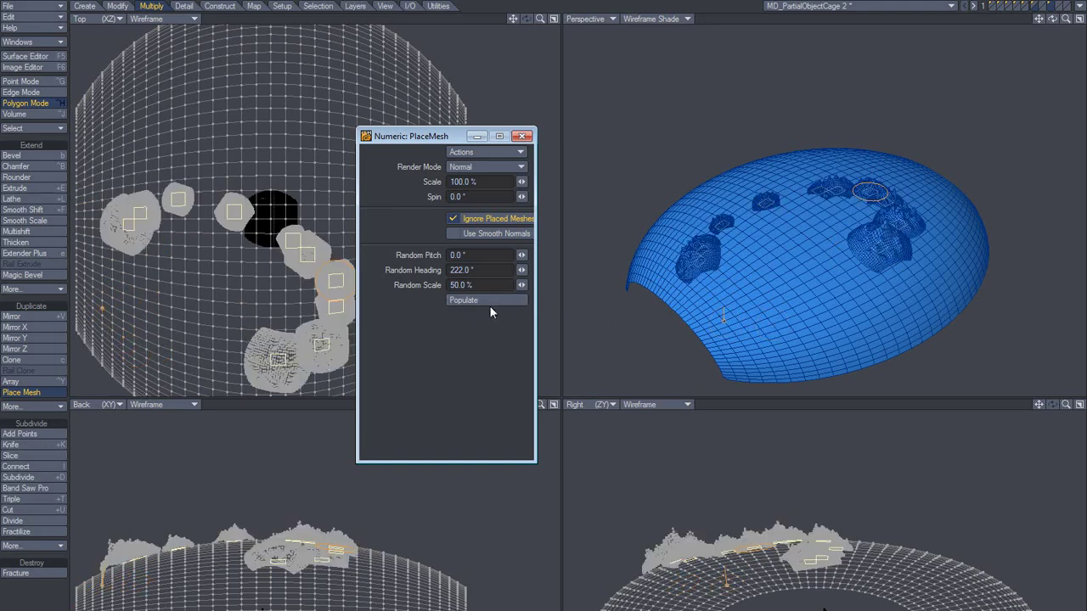
pyautogui.click(490, 301)
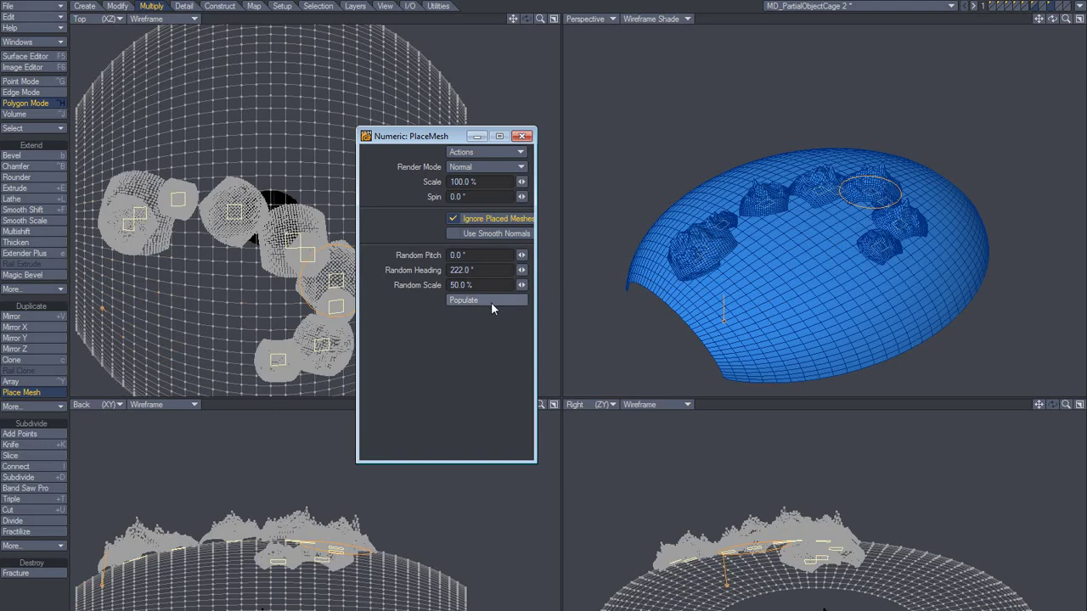
pyautogui.click(491, 299)
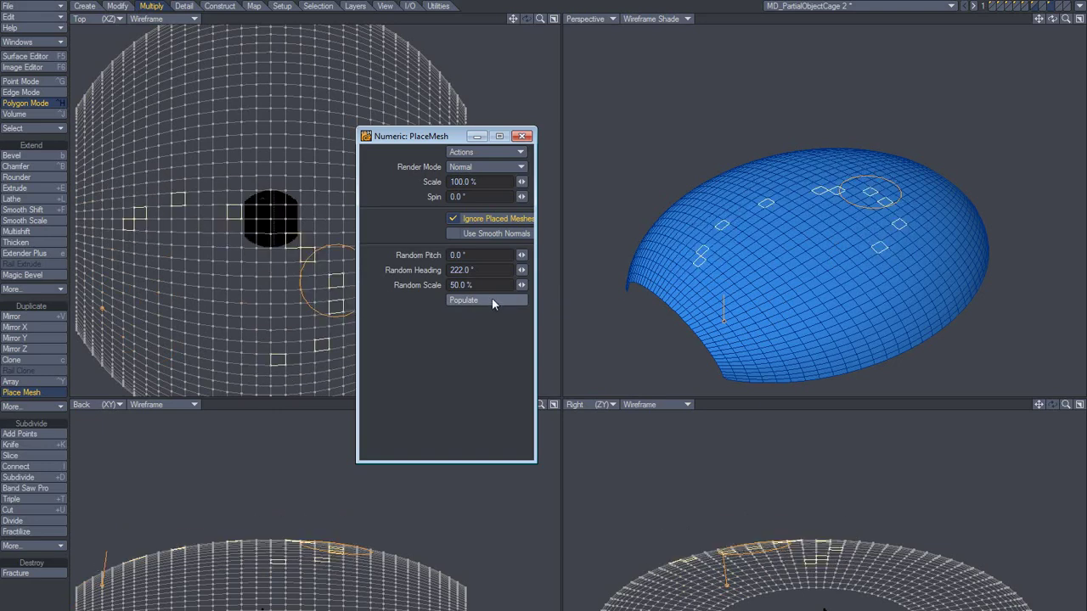
pyautogui.click(488, 301)
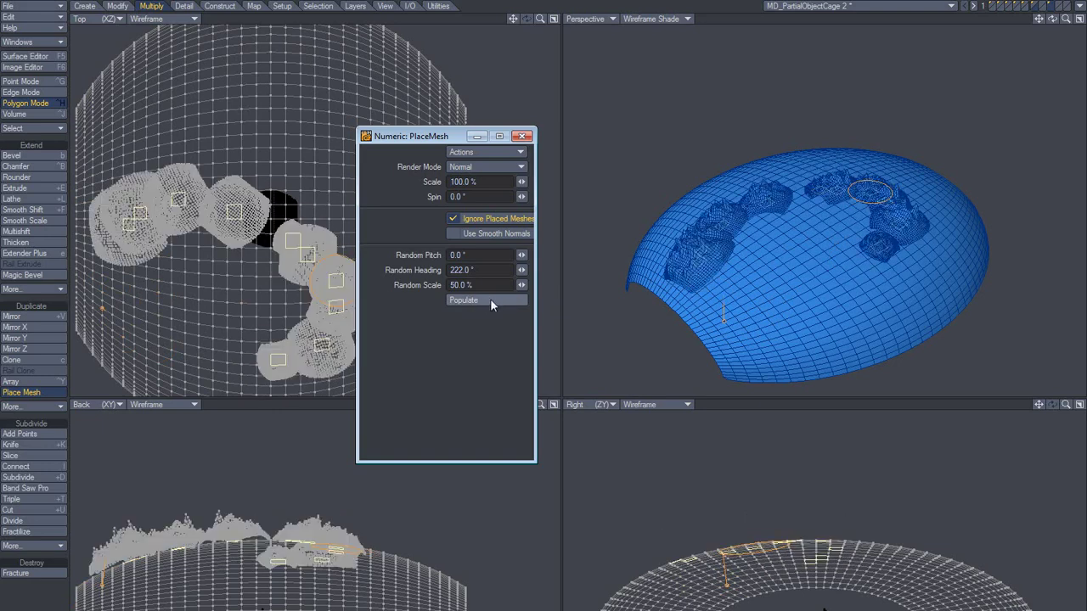
pyautogui.click(484, 302)
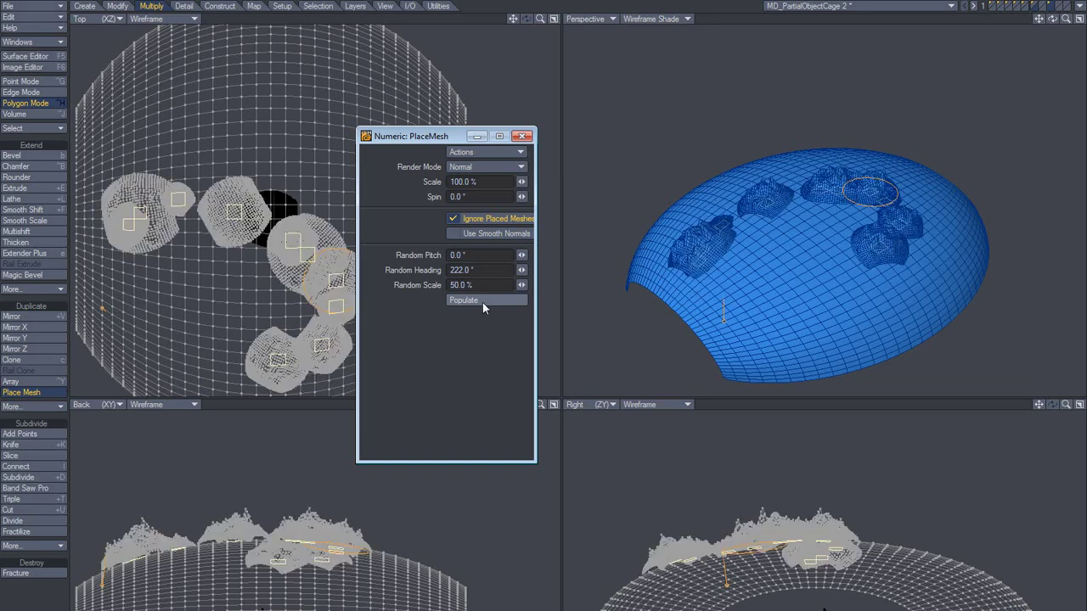
pyautogui.click(483, 302)
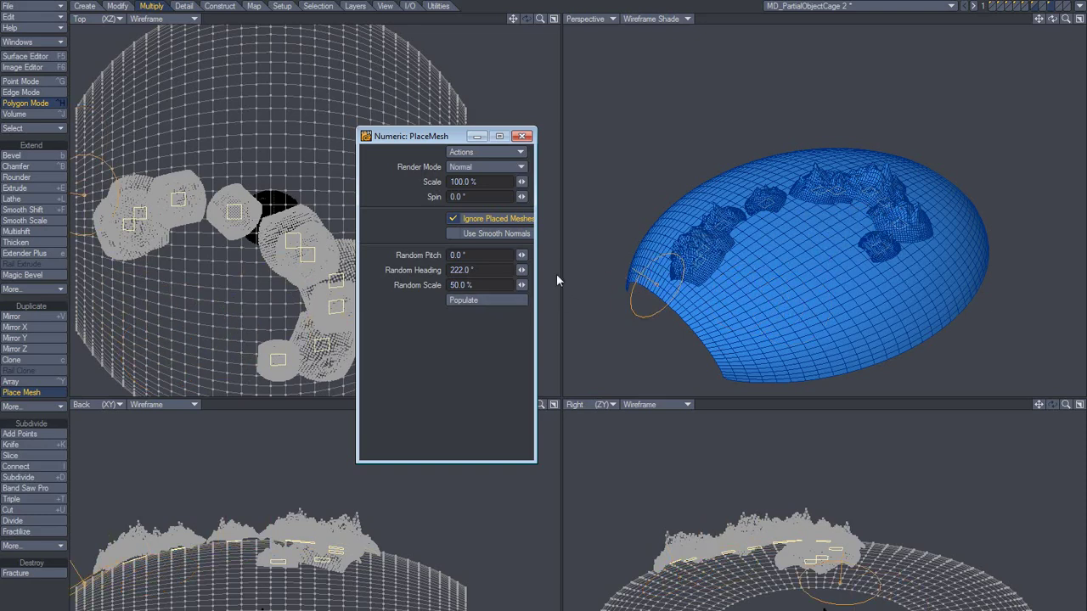
pyautogui.click(525, 137)
pyautogui.press('space')
# Expand the dome's polygon selection outward repeatedly until it surrounds all the placed meshes
pyautogui.keyDown('alt'); pyautogui.moveTo(730, 280); pyautogui.dragTo(802, 288); pyautogui.keyUp('alt')
pyautogui.hotkey('shift', ']')
pyautogui.hotkey('shift', ']')
pyautogui.hotkey('shift', ']')
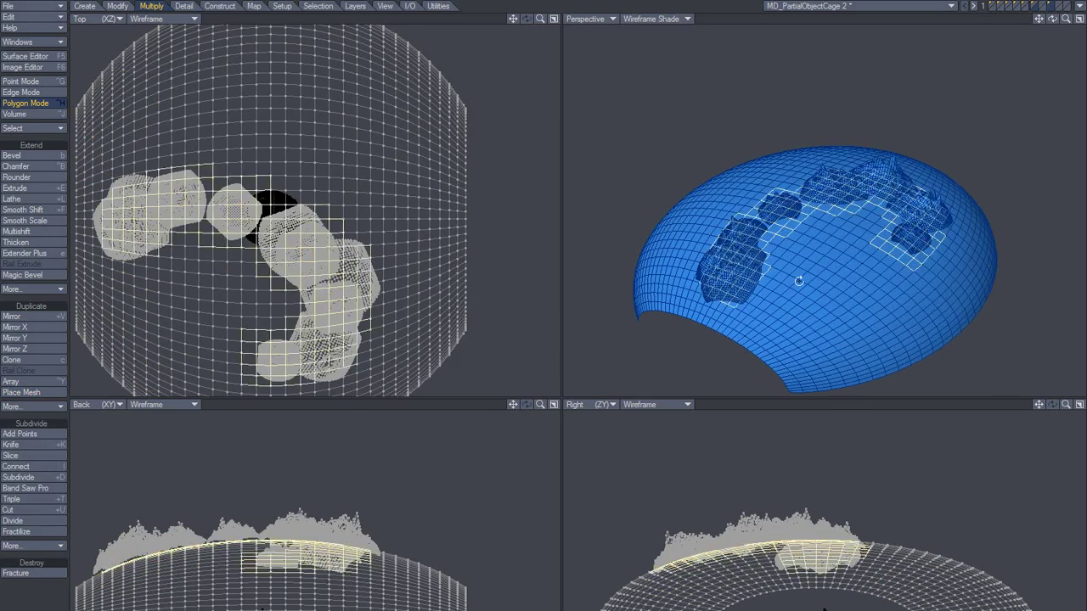
pyautogui.hotkey('shift', ']')
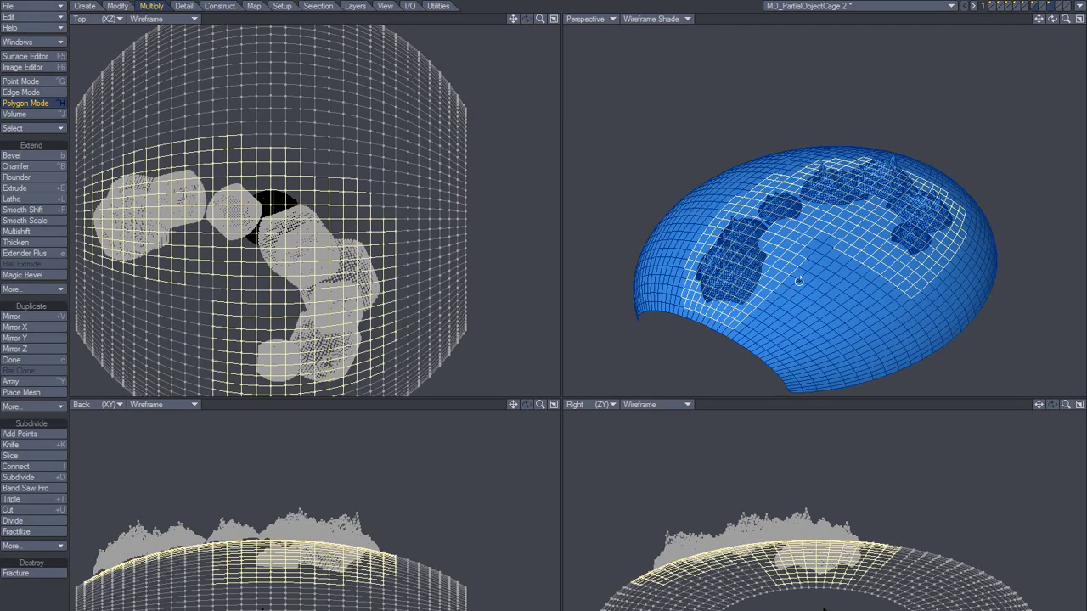
# Deselect the surplus outer polygons so the selection follows the chain of placed meshes with only a narrow border
pyautogui.keyDown('alt'); pyautogui.moveTo(799, 280); pyautogui.dragTo(799, 270); pyautogui.keyUp('alt')
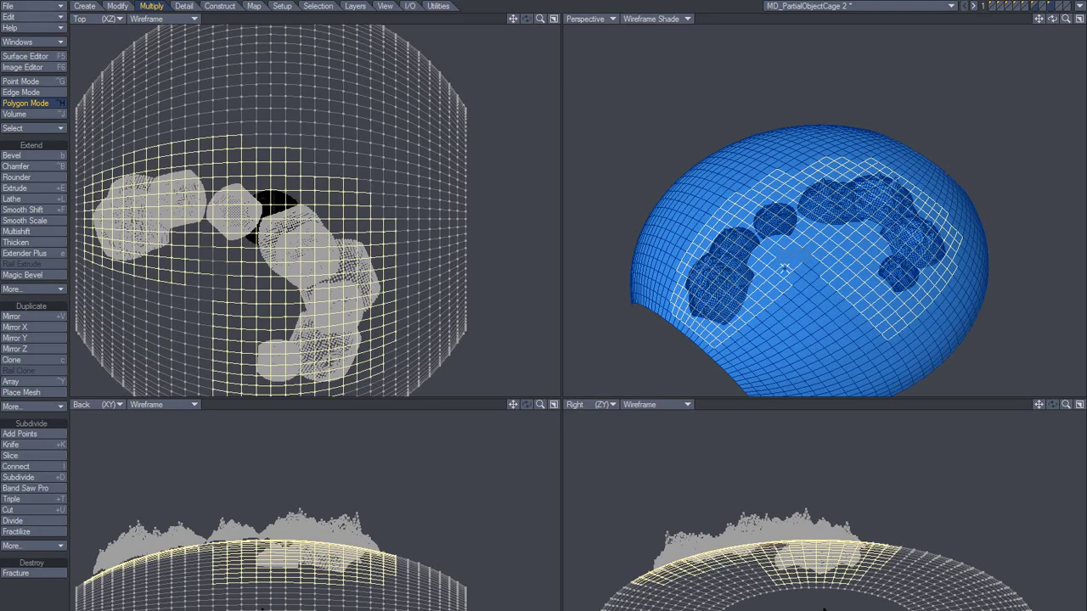
pyautogui.moveTo(843, 310)
pyautogui.mouseDown()
pyautogui.moveTo(833, 283)
pyautogui.moveTo(895, 334)
pyautogui.mouseUp()
pyautogui.moveTo(861, 299); pyautogui.dragTo(914, 332)
pyautogui.click(915, 318)
pyautogui.keyDown('alt'); pyautogui.moveTo(800, 268); pyautogui.dragTo(844, 313); pyautogui.keyUp('alt')
pyautogui.moveTo(773, 174)
pyautogui.mouseDown()
pyautogui.moveTo(719, 216)
pyautogui.moveTo(823, 157)
pyautogui.moveTo(888, 161)
pyautogui.moveTo(810, 168)
pyautogui.moveTo(951, 194)
pyautogui.mouseUp()
pyautogui.click(881, 168)
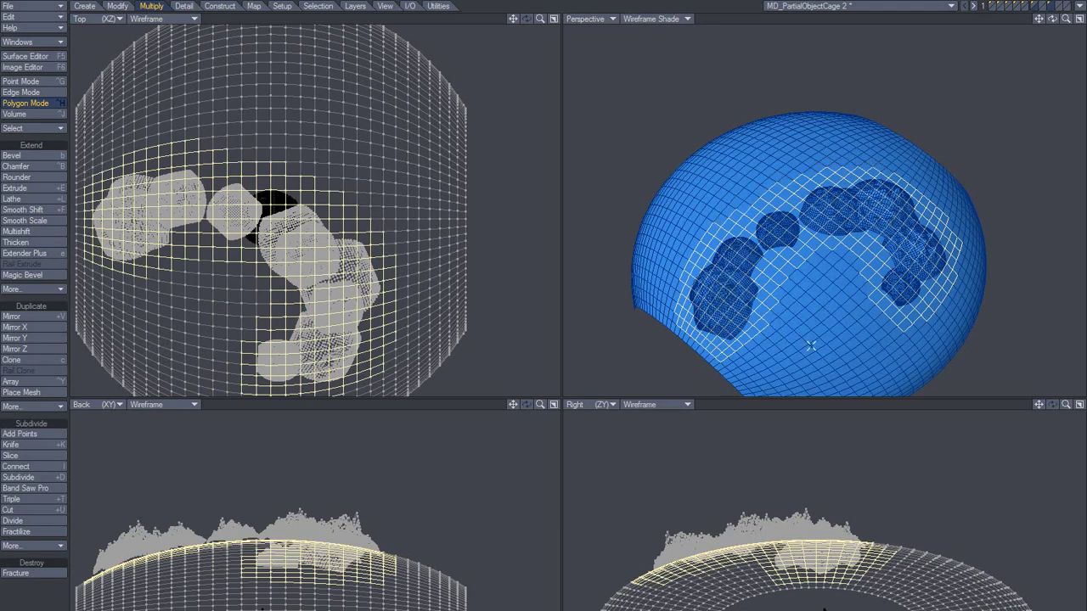
pyautogui.keyDown('alt'); pyautogui.moveTo(812, 345); pyautogui.dragTo(829, 311); pyautogui.keyUp('alt')
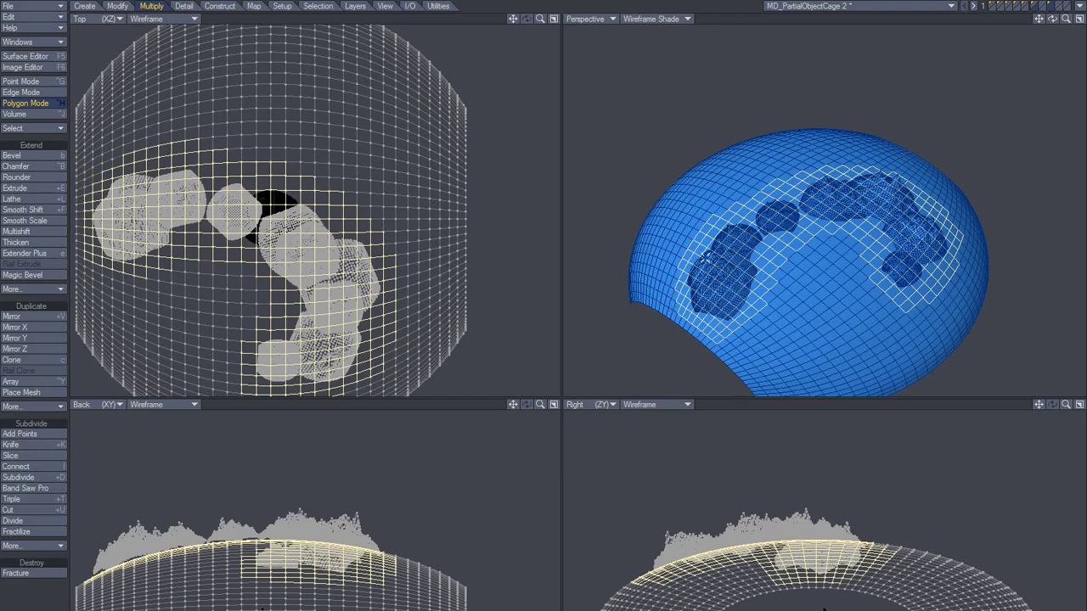
pyautogui.keyDown('alt'); pyautogui.moveTo(726, 295); pyautogui.dragTo(825, 285); pyautogui.keyUp('alt')
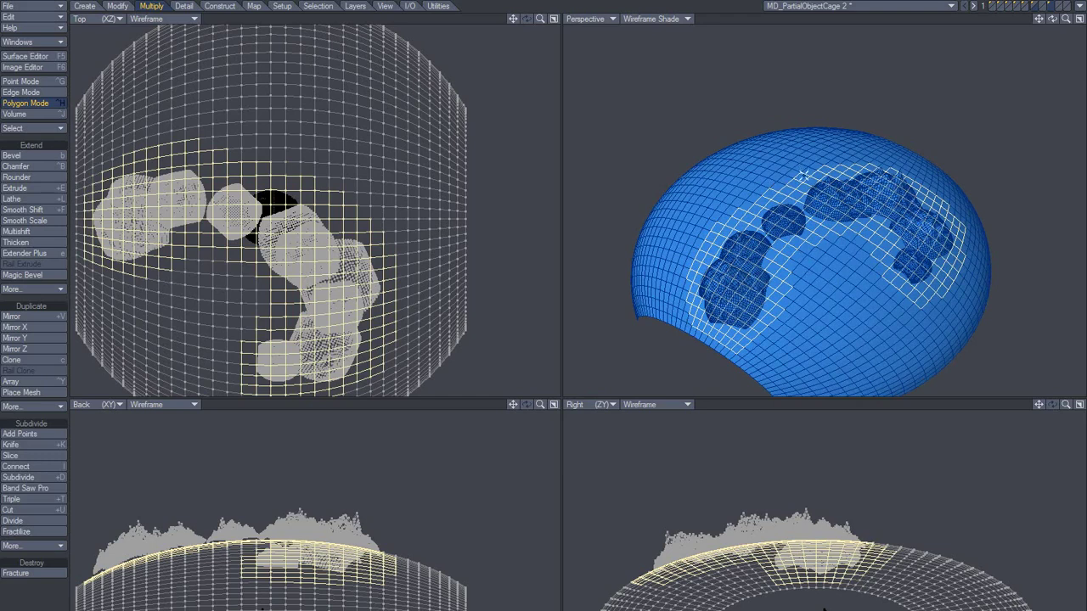
pyautogui.moveTo(851, 249)
pyautogui.keyDown('alt'); pyautogui.mouseDown()
pyautogui.moveTo(818, 286)
pyautogui.moveTo(843, 252)
pyautogui.mouseUp(); pyautogui.keyUp('alt')
pyautogui.moveTo(937, 196); pyautogui.dragTo(946, 230)
pyautogui.click(930, 194)
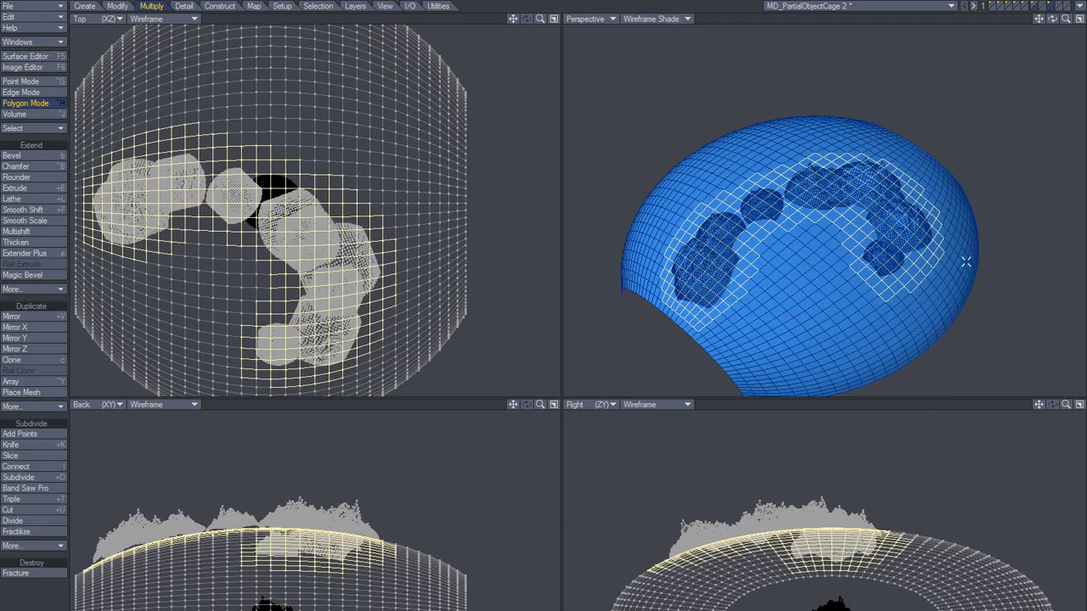
# Assign the surface Temp to the selected dome polygons and clear the selection
pyautogui.keyDown('alt'); pyautogui.moveTo(779, 341); pyautogui.dragTo(749, 328); pyautogui.keyUp('alt')
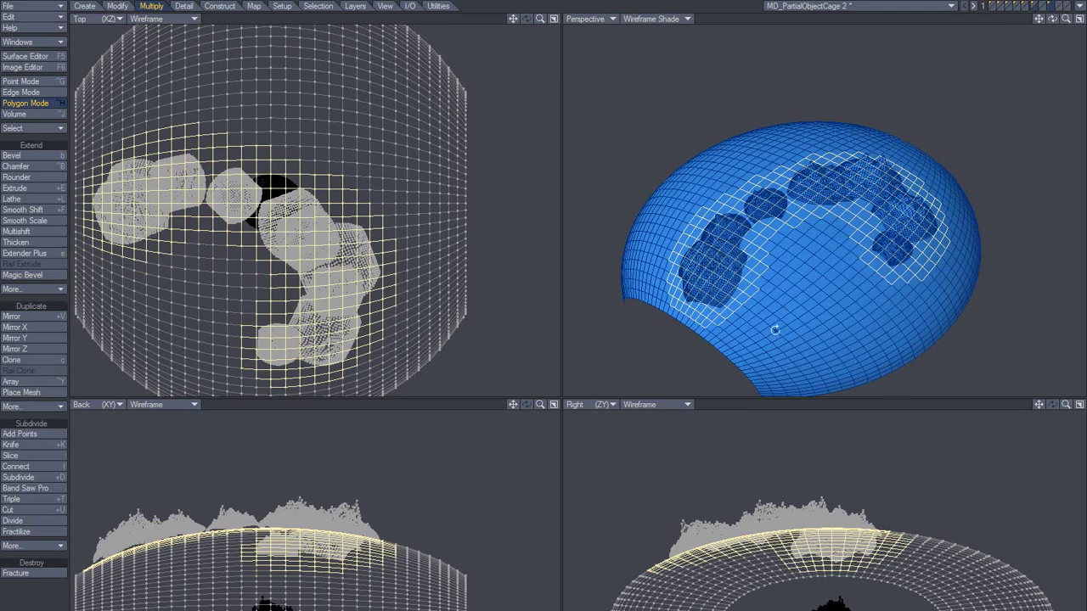
pyautogui.keyDown('alt'); pyautogui.keyDown('shift'); pyautogui.moveTo(788, 330); pyautogui.dragTo(808, 304); pyautogui.keyUp('shift'); pyautogui.keyUp('alt')
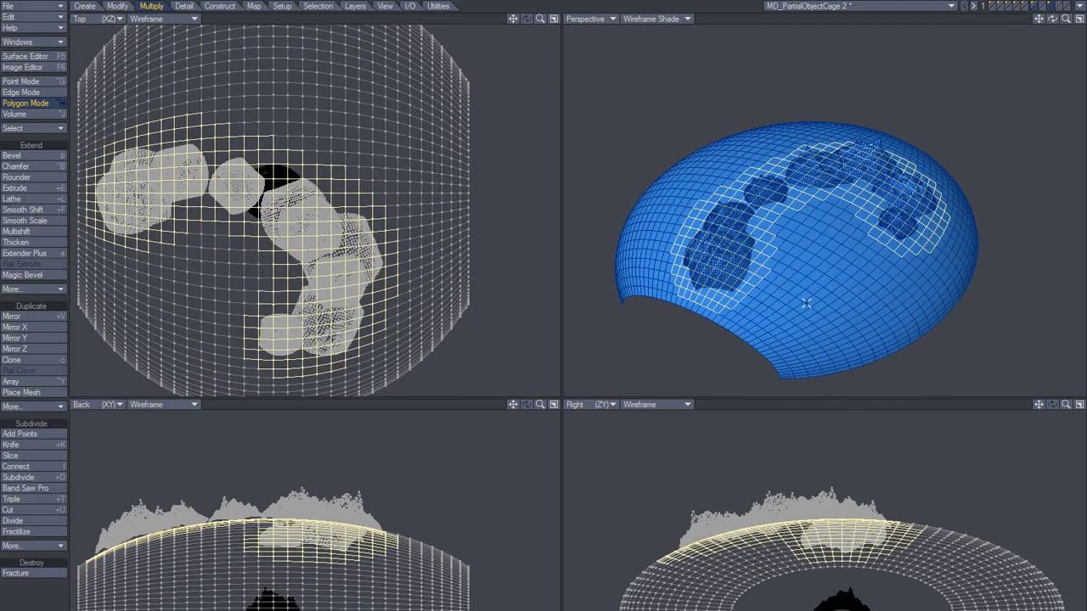
pyautogui.press('q')
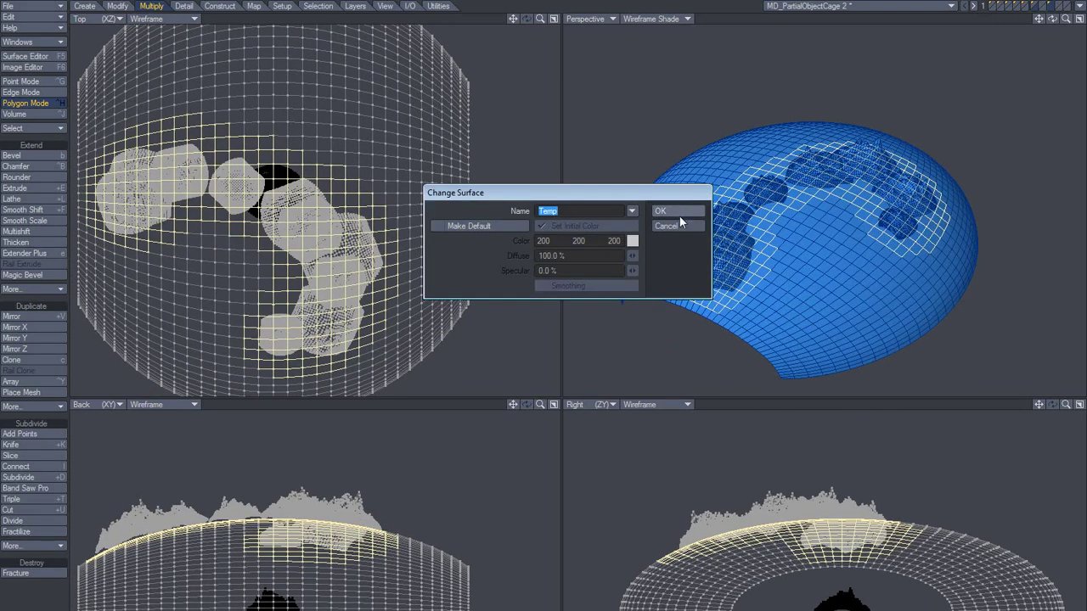
pyautogui.click(679, 213)
pyautogui.click(43, 599)
# Select all polygons with the surface Temp through the polygon statistics, inspect them on the dome, and clear the selection
pyautogui.keyDown('alt'); pyautogui.moveTo(779, 277); pyautogui.dragTo(814, 259); pyautogui.keyUp('alt')
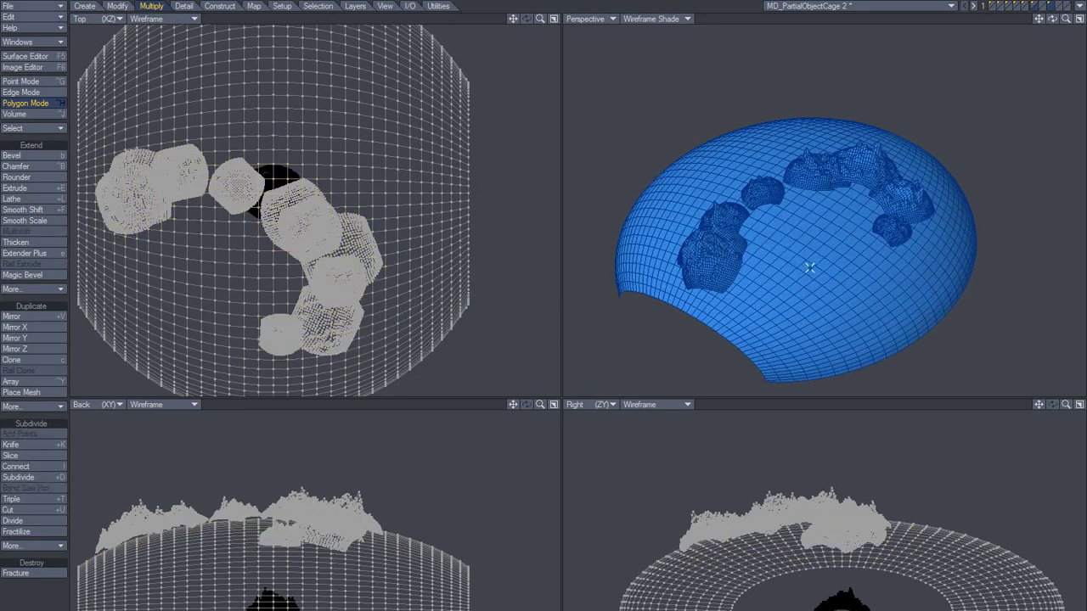
pyautogui.press('w')
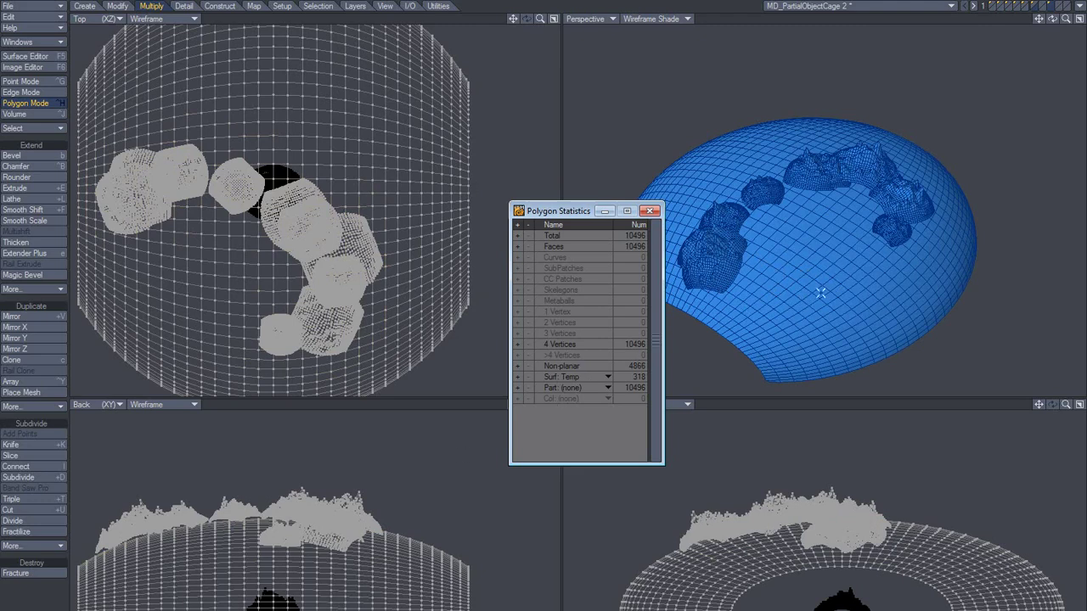
pyautogui.click(517, 376)
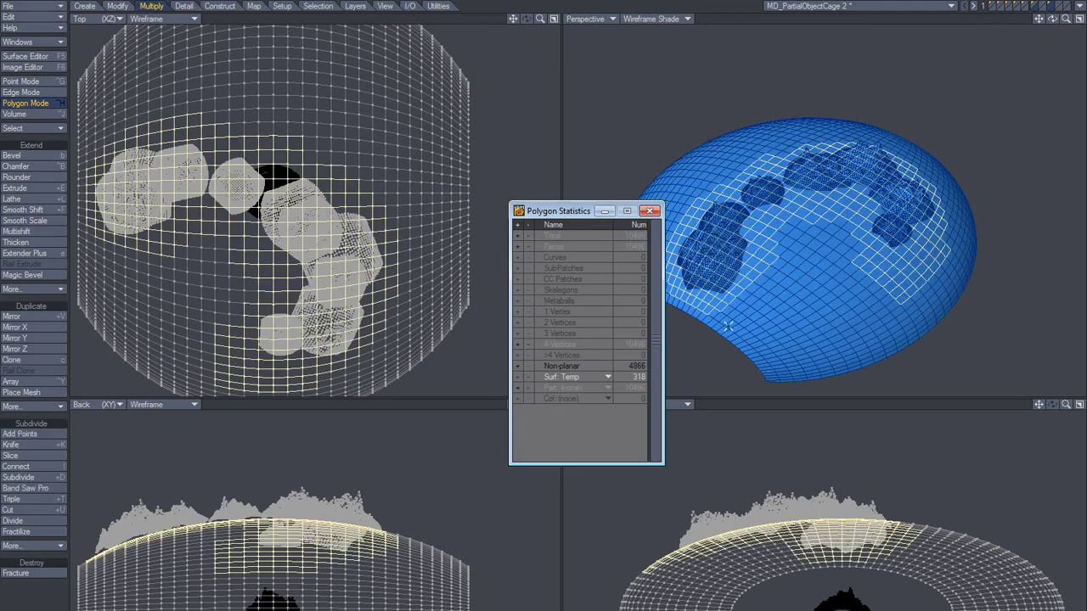
pyautogui.click(651, 212)
pyautogui.keyDown('alt'); pyautogui.moveTo(822, 255); pyautogui.dragTo(746, 286); pyautogui.keyUp('alt')
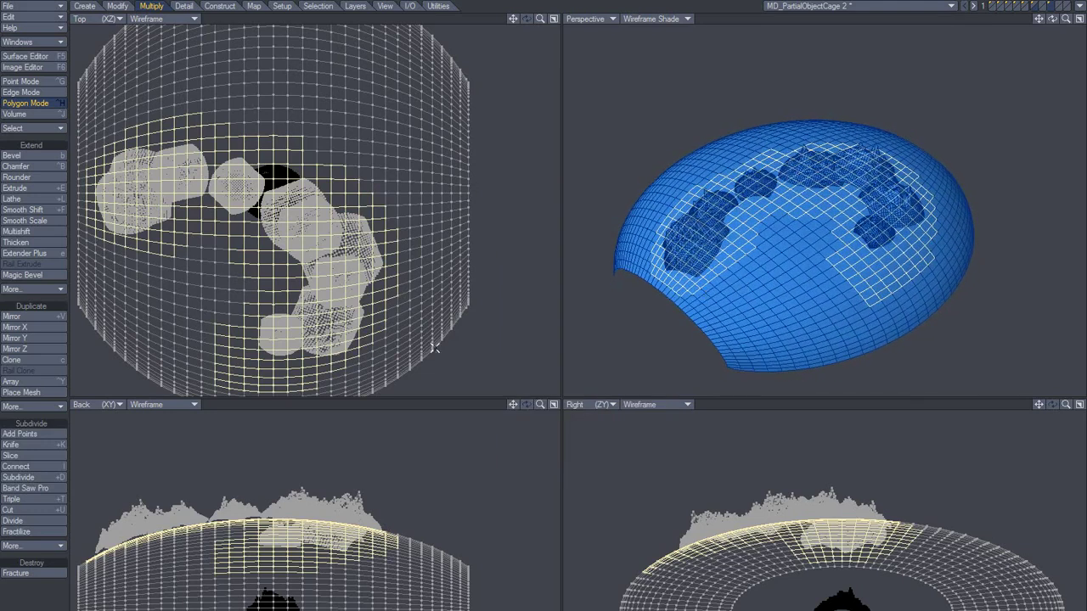
pyautogui.click(711, 21)
pyautogui.moveTo(779, 240)
pyautogui.keyDown('alt'); pyautogui.mouseDown()
pyautogui.moveTo(732, 272)
pyautogui.moveTo(746, 255)
pyautogui.moveTo(811, 282)
pyautogui.moveTo(780, 247)
pyautogui.mouseUp(); pyautogui.keyUp('alt')
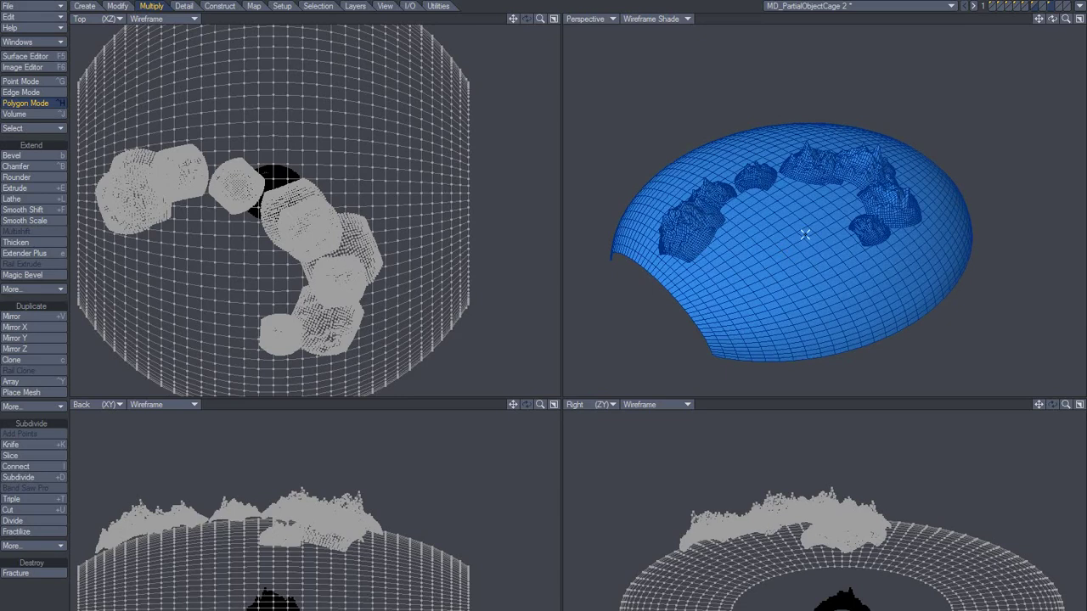
# Select the whole connected dome, copy it into the preceding empty layer, and return to the layer with the placed meshes
pyautogui.click(800, 259)
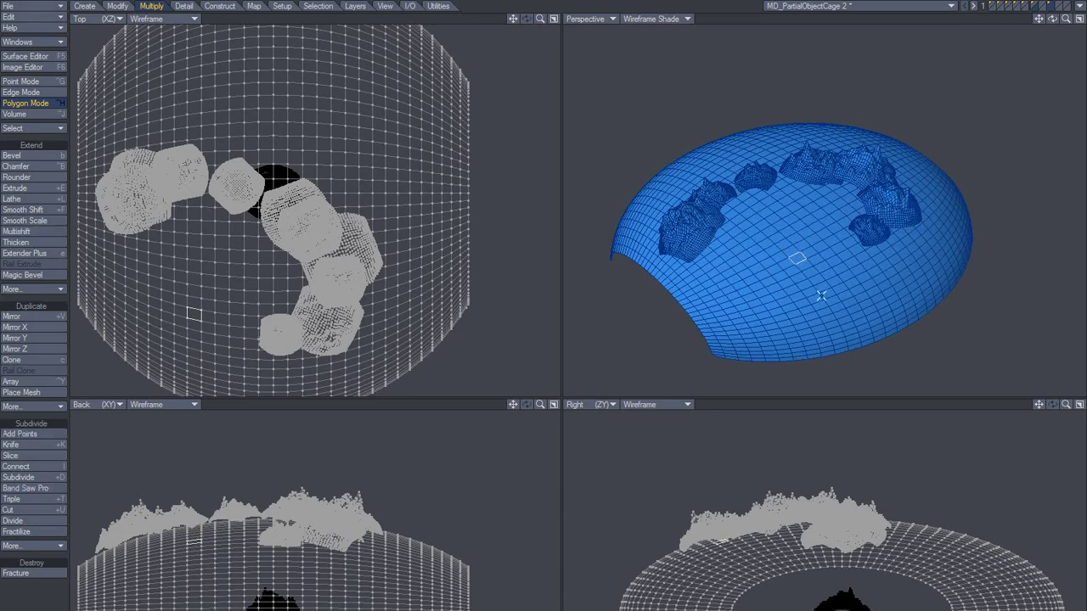
pyautogui.press(']')
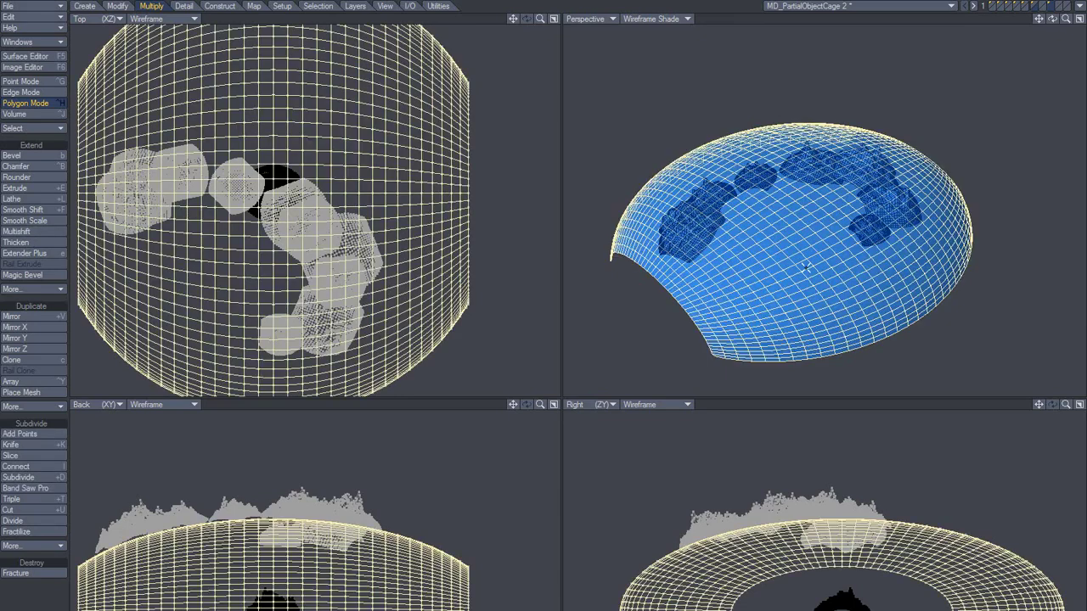
pyautogui.click(1044, 6)
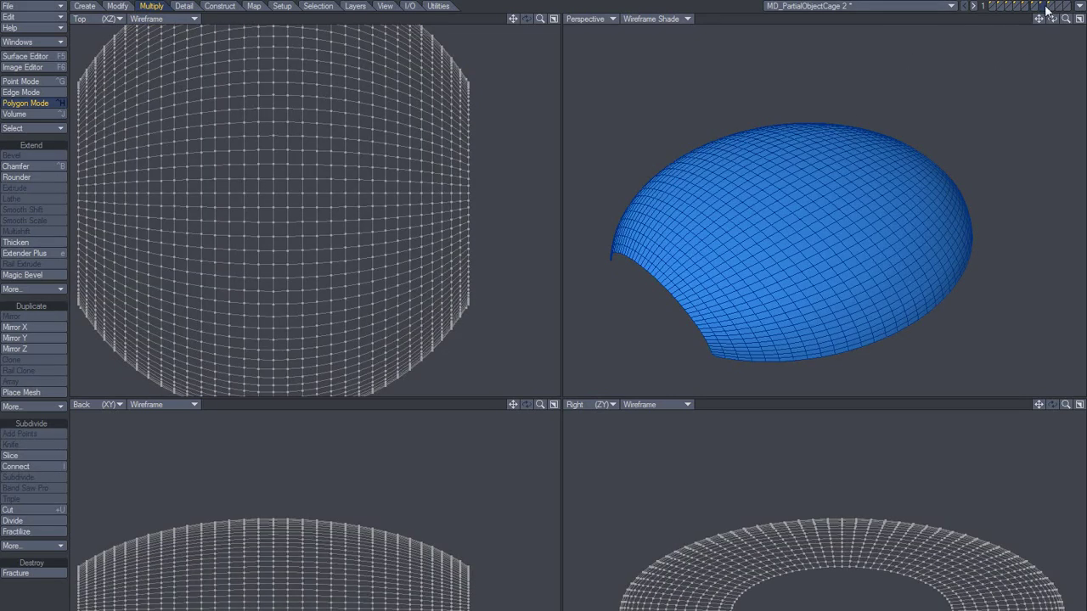
pyautogui.click(1051, 7)
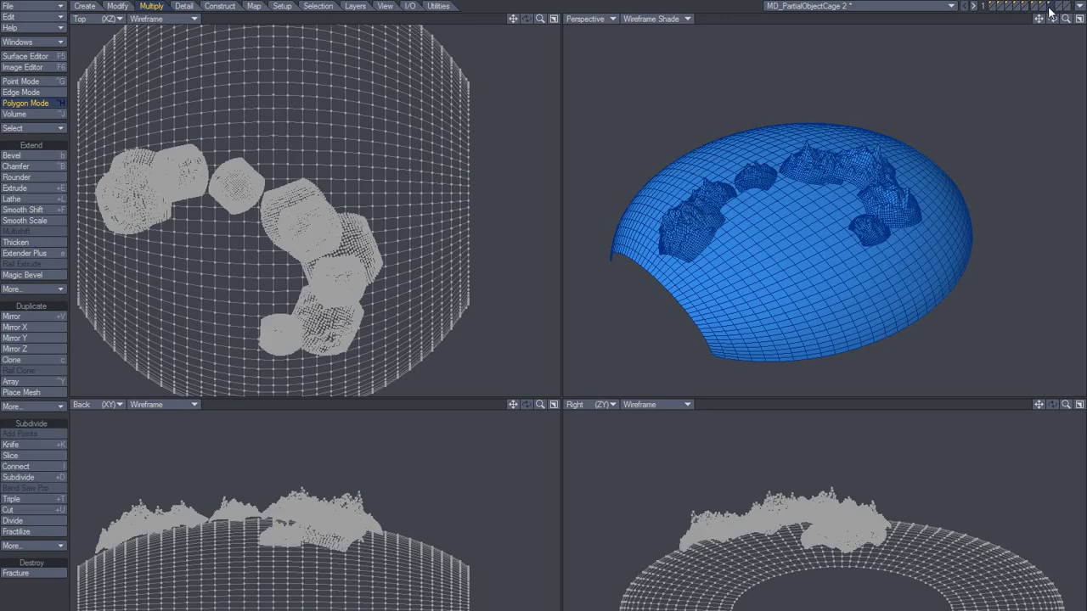
# Display the dome copy in the foreground with the rock meshes' layer behind it, and move the dome up until it clears the rocks
pyautogui.click(1043, 4)
pyautogui.click(1050, 9)
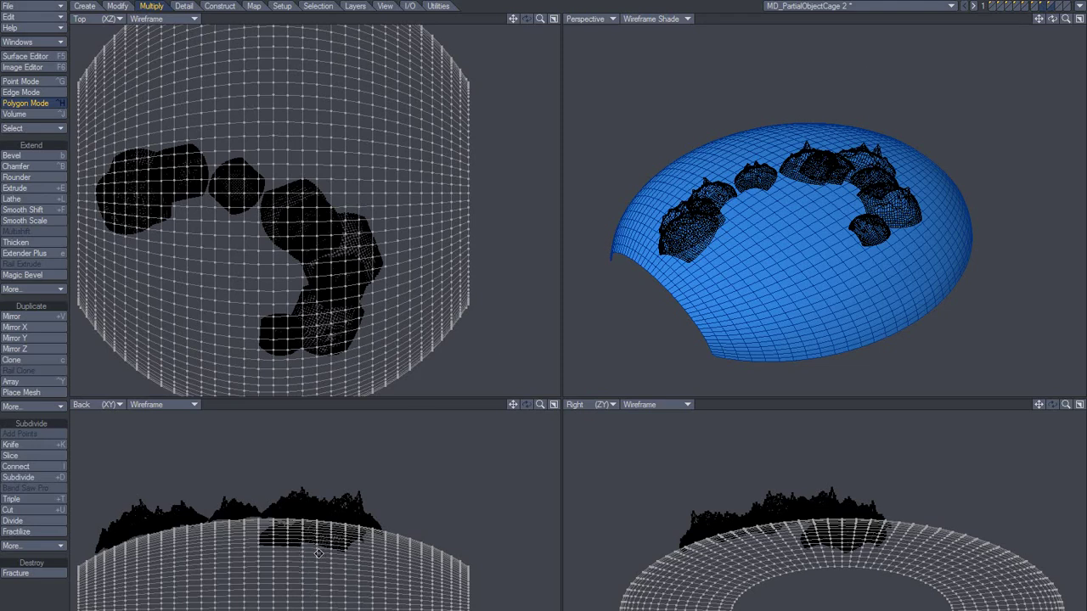
pyautogui.moveTo(315, 578); pyautogui.dragTo(315, 531)
pyautogui.moveTo(827, 235)
pyautogui.keyDown('alt'); pyautogui.mouseDown()
pyautogui.moveTo(923, 220)
pyautogui.moveTo(857, 168)
pyautogui.moveTo(866, 244)
pyautogui.moveTo(817, 252)
pyautogui.mouseUp(); pyautogui.keyUp('alt')
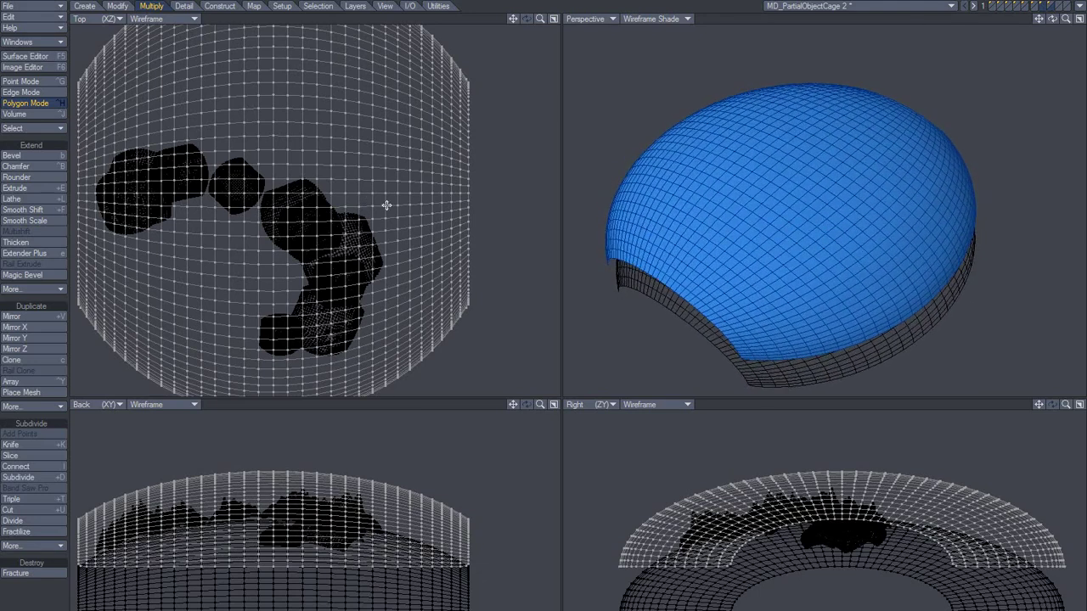
# Project the raised dome down onto the background rock layer with Heat Shrink at 100% in Y mode, negative sense
pyautogui.click(117, 6)
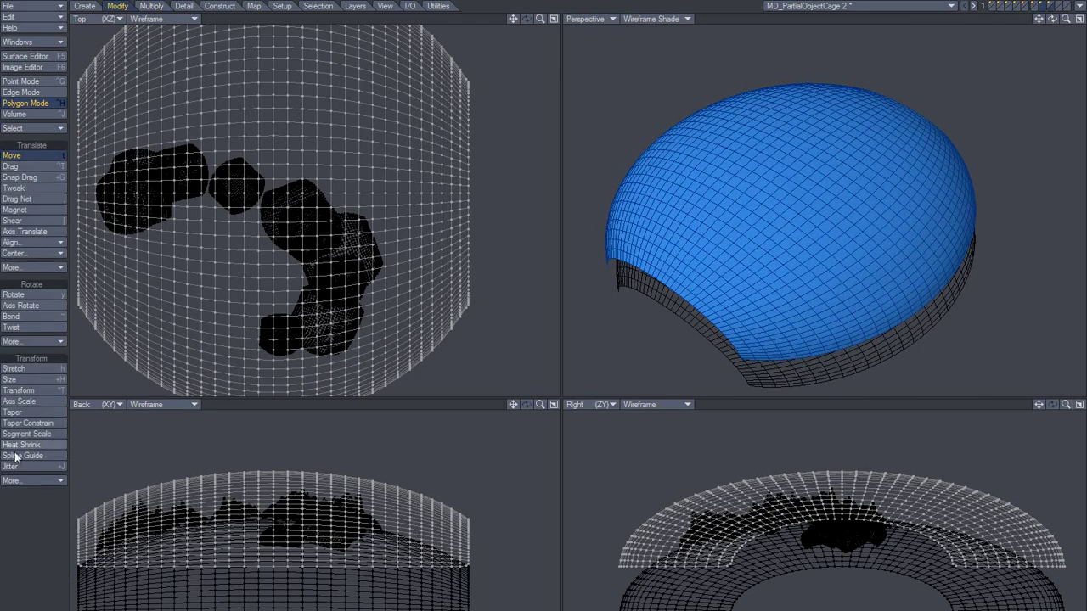
pyautogui.click(30, 444)
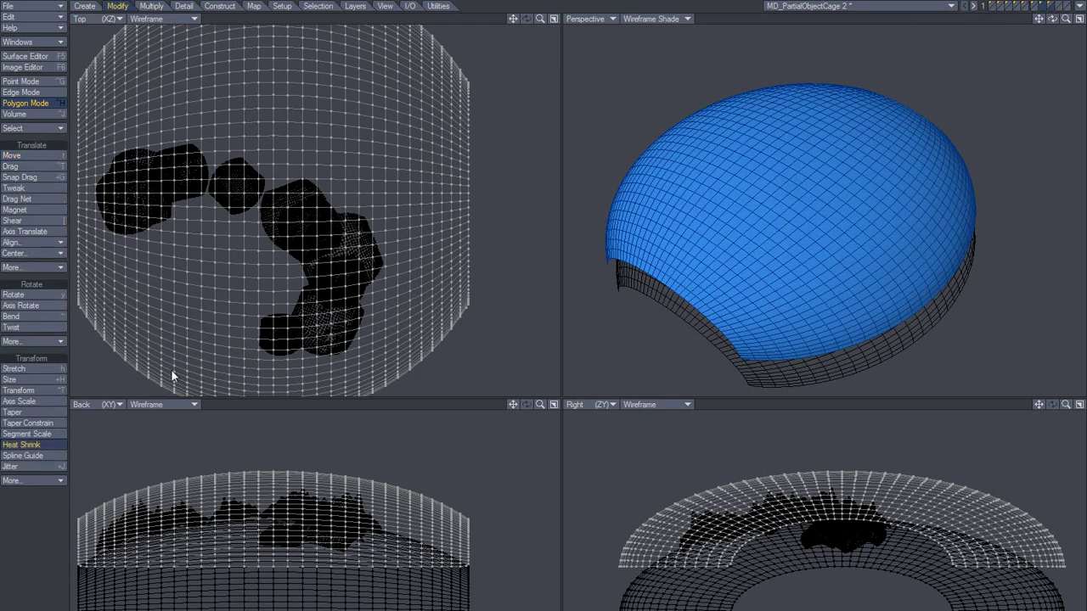
pyautogui.press('n')
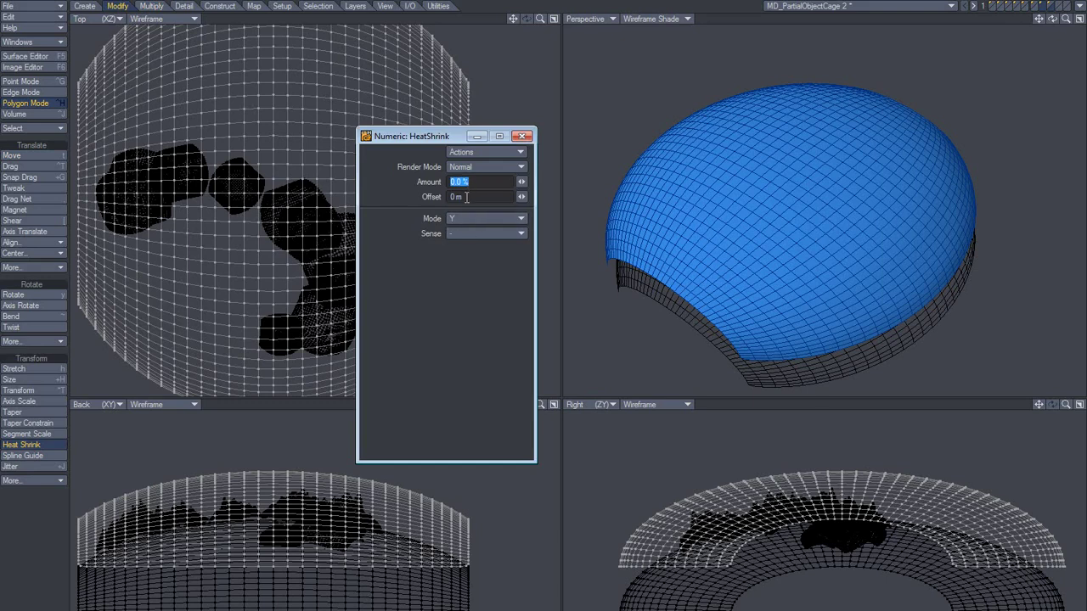
pyautogui.write('100')
pyautogui.press('Tab')
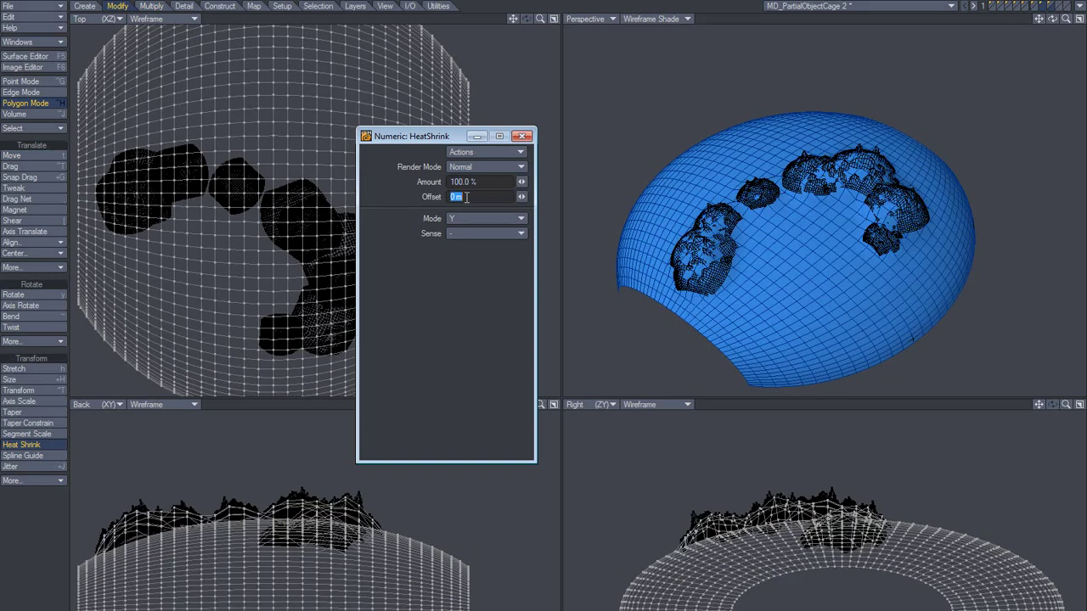
pyautogui.click(524, 137)
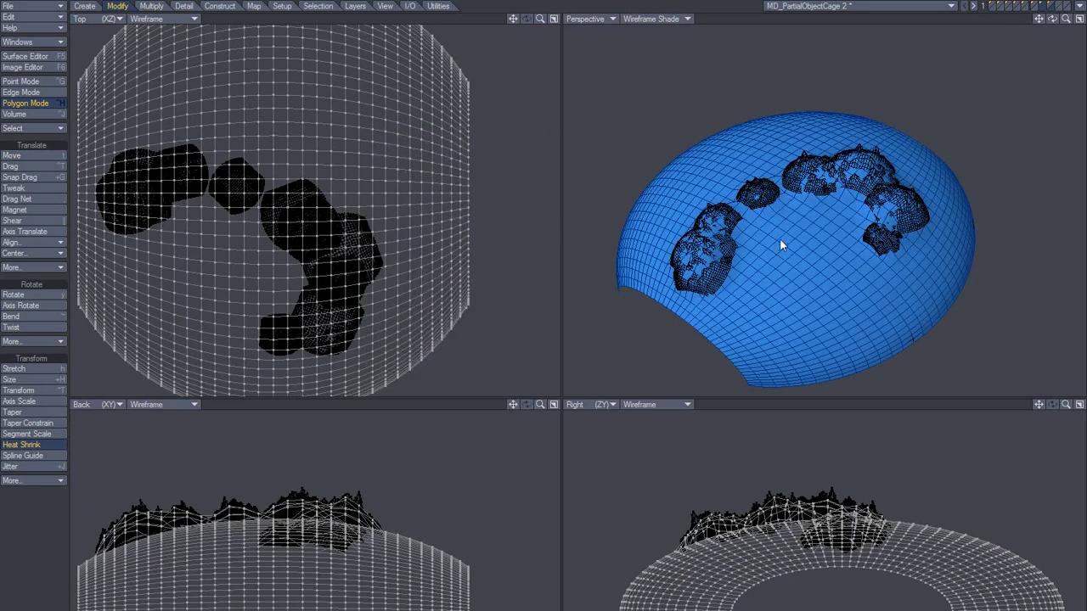
pyautogui.press('space')
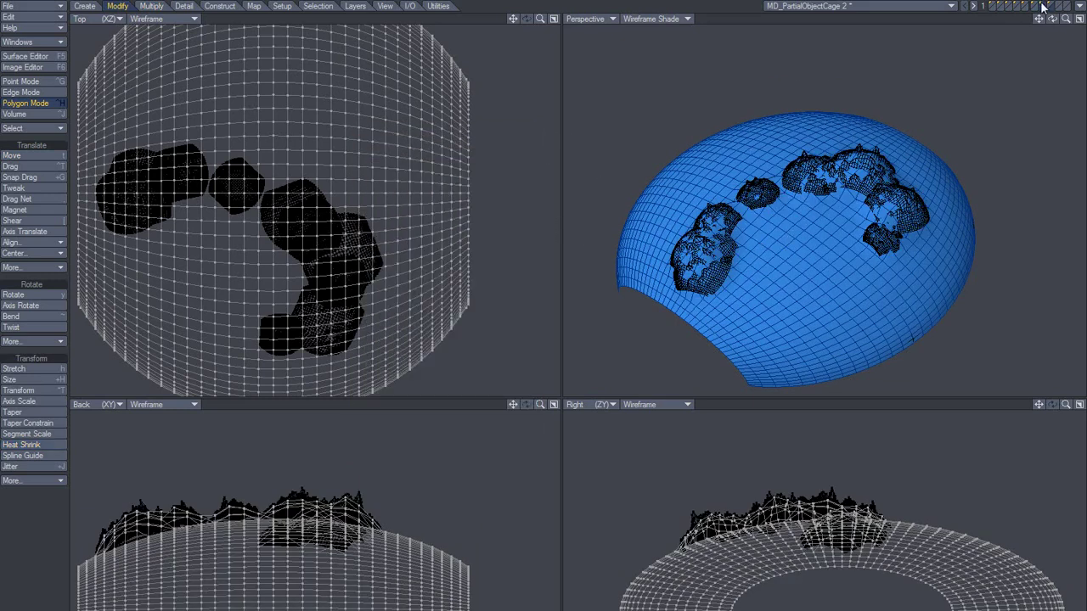
# Hide the background rocks to check the shrunken dome, and undo the Heat Shrink
pyautogui.click(1035, 11)
pyautogui.keyDown('alt'); pyautogui.moveTo(826, 253); pyautogui.dragTo(840, 232); pyautogui.keyUp('alt')
pyautogui.hotkey('ctrl', 'z')
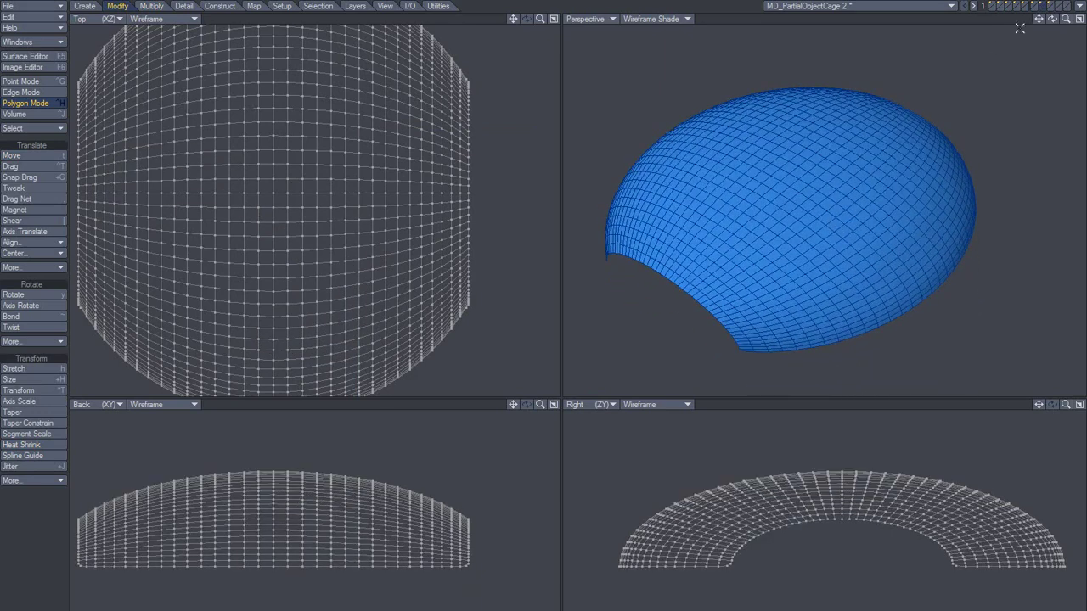
# Show the rock meshes in the background again and select all dome polygons with the surface Temp
pyautogui.click(1052, 15)
pyautogui.moveTo(733, 261)
pyautogui.keyDown('alt'); pyautogui.mouseDown()
pyautogui.moveTo(754, 245)
pyautogui.moveTo(740, 243)
pyautogui.mouseUp(); pyautogui.keyUp('alt')
pyautogui.hotkey('shift', 'd')
pyautogui.click(668, 228)
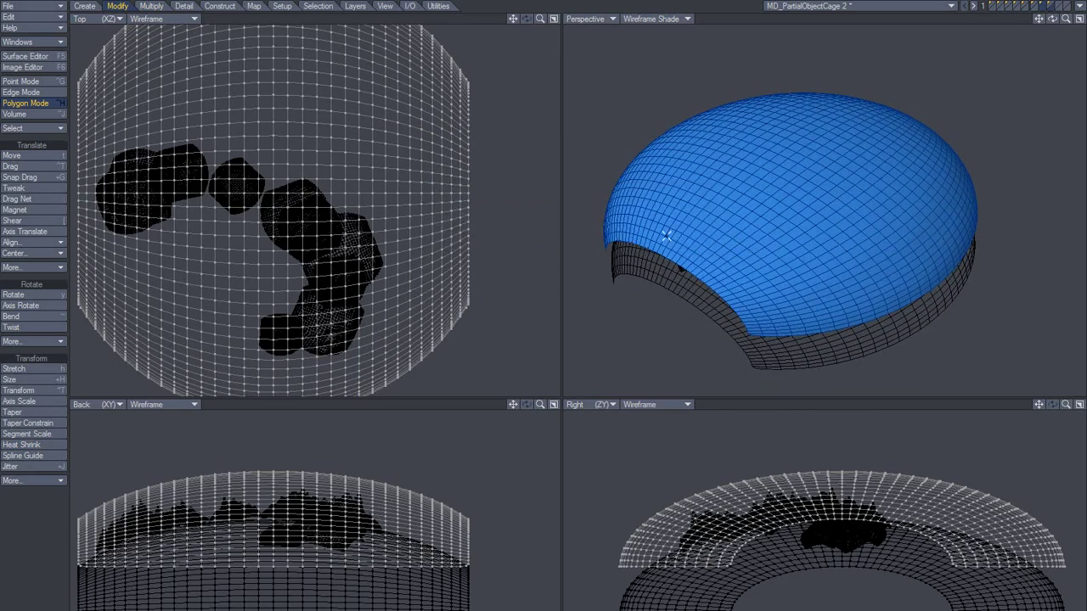
pyautogui.press('w')
pyautogui.click(518, 376)
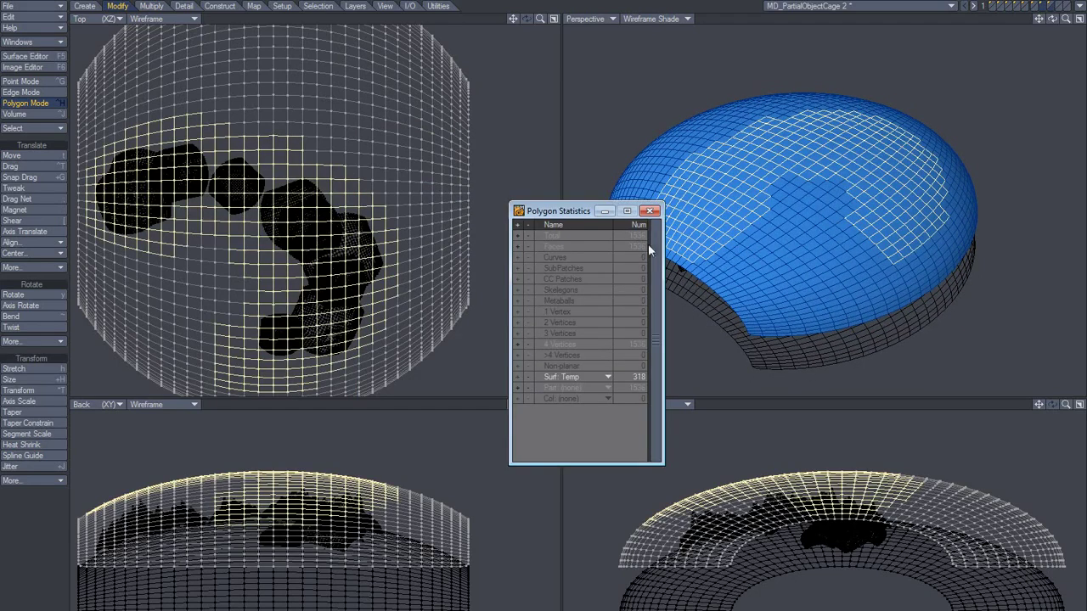
pyautogui.click(650, 211)
pyautogui.keyDown('alt'); pyautogui.moveTo(827, 216); pyautogui.dragTo(791, 243); pyautogui.keyUp('alt')
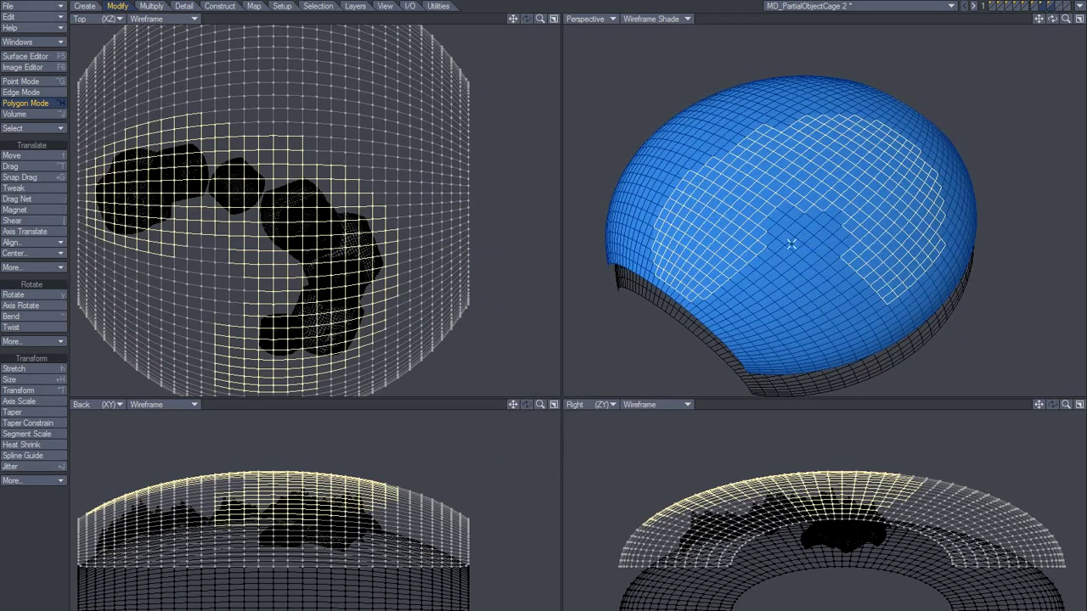
# Subdivide the selected Temp polygons twice with the Metaform method at 0% fractal and 179° max smoothing angle, and clear the selection
pyautogui.hotkey('shift', 'd')
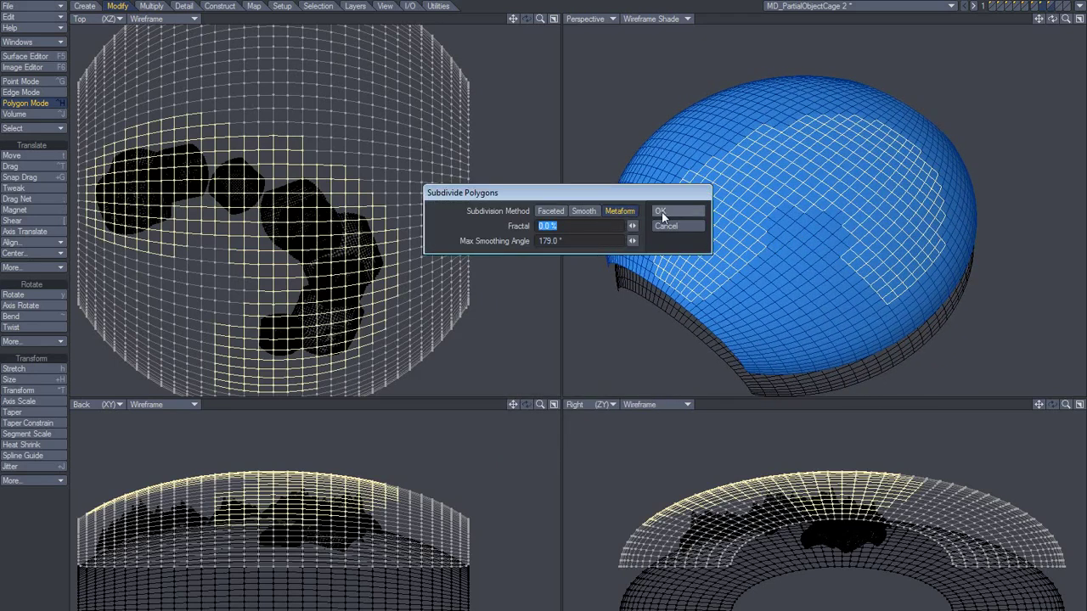
pyautogui.click(675, 211)
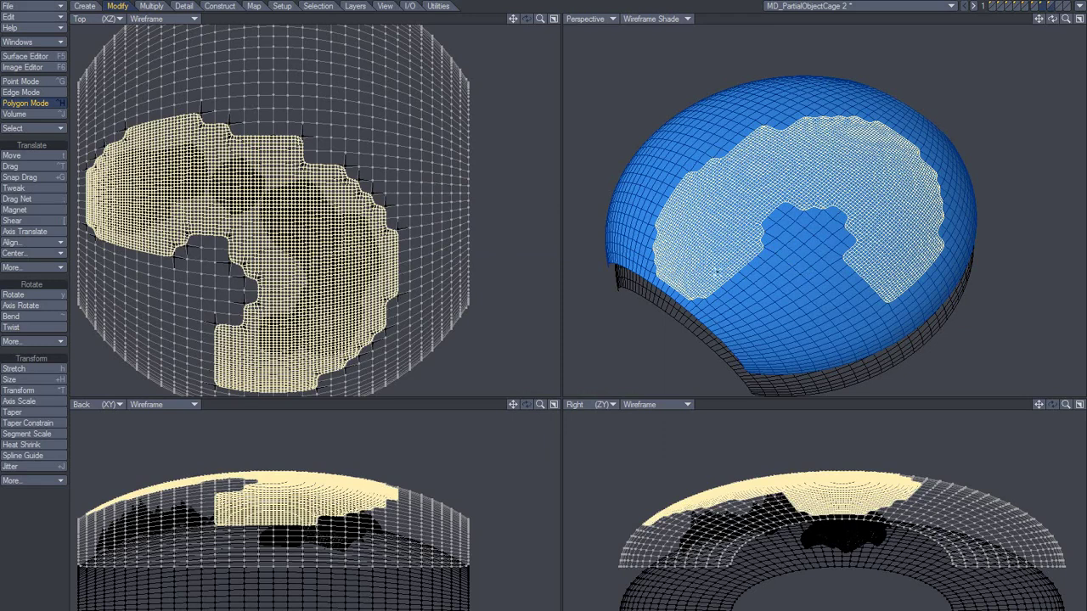
pyautogui.keyDown('alt'); pyautogui.moveTo(764, 270); pyautogui.dragTo(727, 259); pyautogui.keyUp('alt')
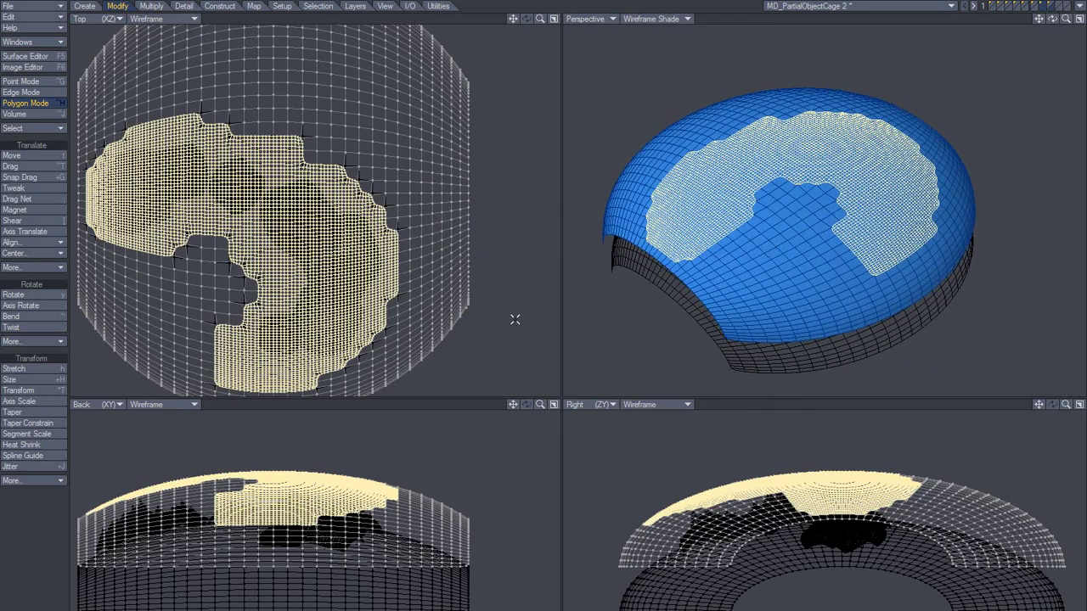
pyautogui.click(50, 558)
pyautogui.moveTo(810, 231)
pyautogui.keyDown('alt'); pyautogui.mouseDown()
pyautogui.moveTo(818, 224)
pyautogui.moveTo(810, 226)
pyautogui.mouseUp(); pyautogui.keyUp('alt')
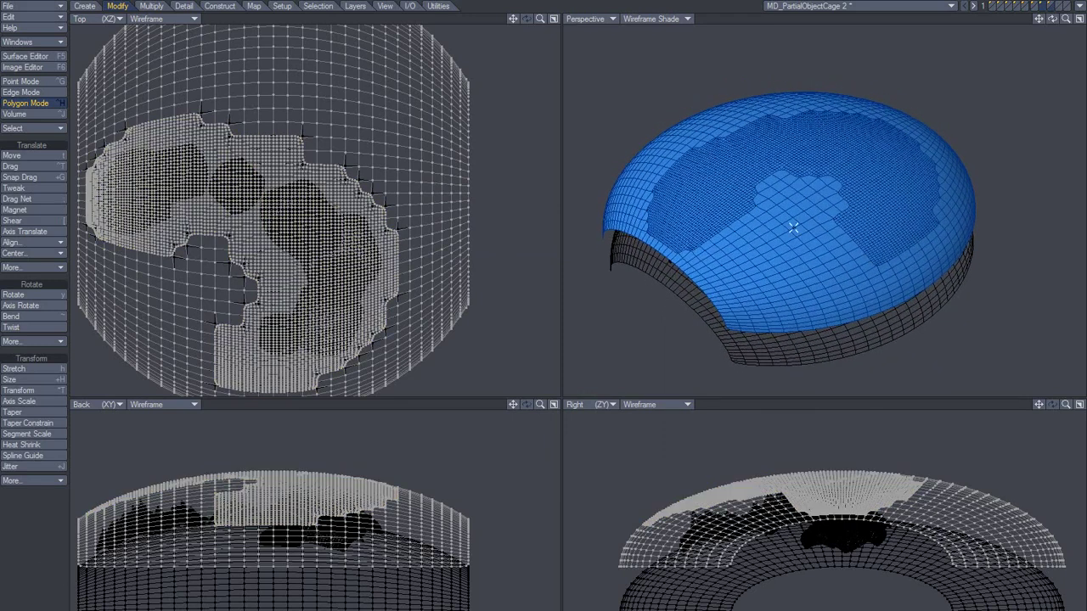
# Heat Shrink the refined dome onto the rock layer at 100% in Y mode, negative sense, and hide the background layer
pyautogui.click(27, 447)
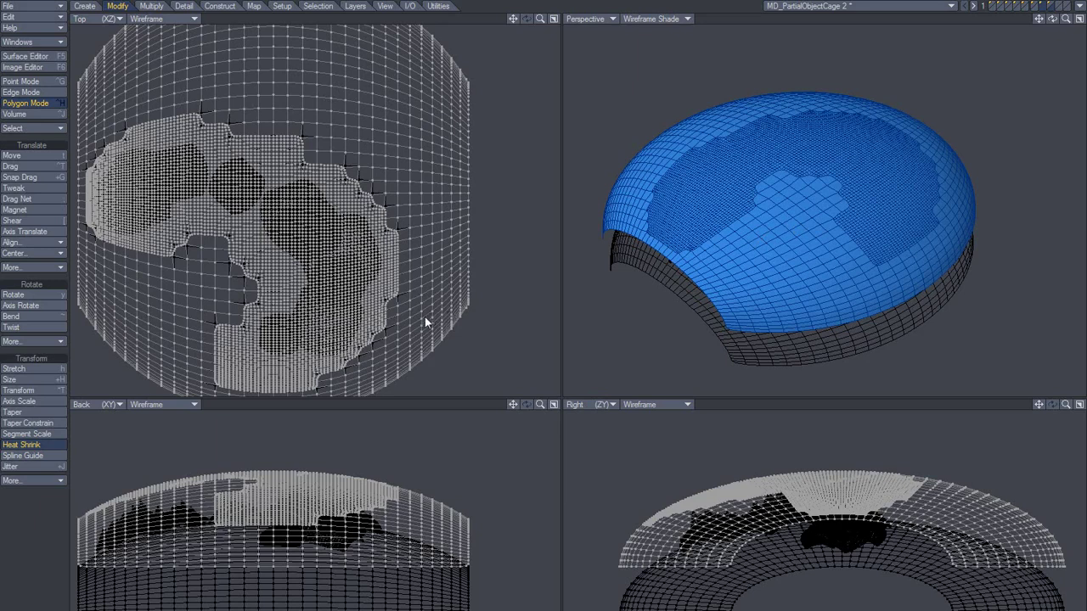
pyautogui.press('n')
pyautogui.write('100')
pyautogui.press('Tab')
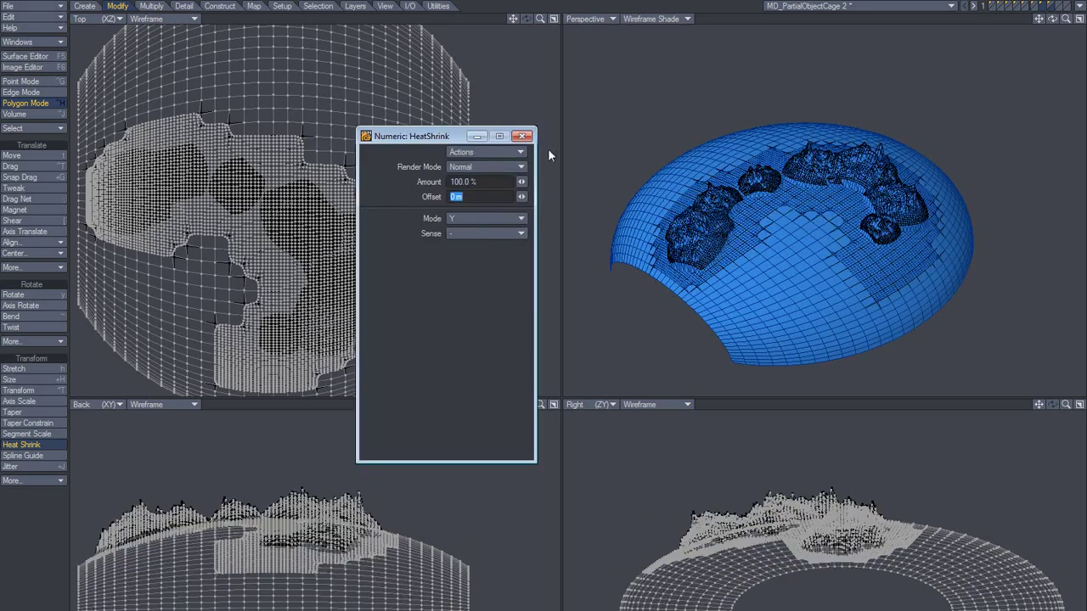
pyautogui.click(521, 136)
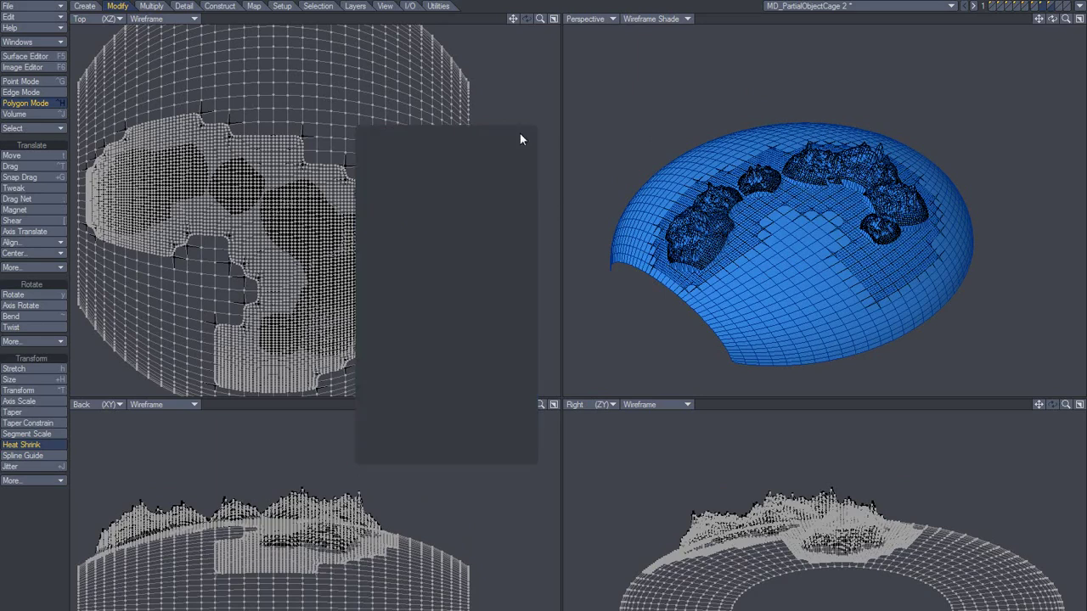
pyautogui.click(1045, 6)
# Examine the raised rock shapes on the dome up close and try to convert the mesh to subpatches
pyautogui.keyDown('ctrl'); pyautogui.keyDown('alt'); pyautogui.moveTo(715, 258); pyautogui.dragTo(844, 238); pyautogui.keyUp('alt'); pyautogui.keyUp('ctrl')
pyautogui.moveTo(841, 310)
pyautogui.keyDown('alt'); pyautogui.mouseDown()
pyautogui.moveTo(776, 283)
pyautogui.moveTo(858, 297)
pyautogui.mouseUp(); pyautogui.keyUp('alt')
pyautogui.keyDown('alt'); pyautogui.moveTo(857, 297); pyautogui.dragTo(875, 196); pyautogui.keyUp('alt')
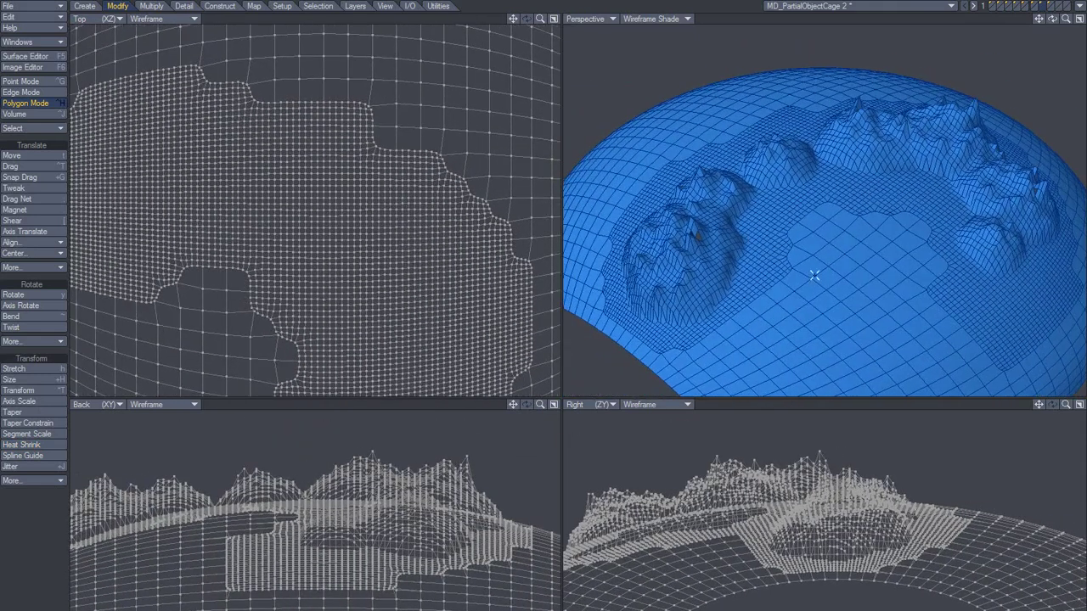
pyautogui.press('Tab')
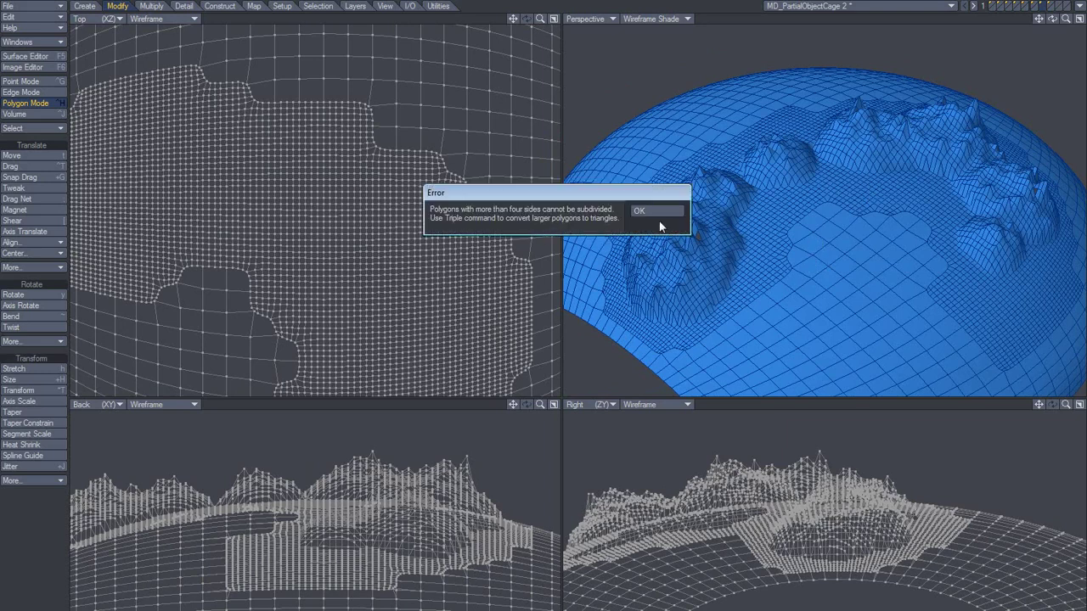
pyautogui.click(660, 211)
# Select all polygons with the surface Temp on the shrink-wrapped dome through the polygon statistics
pyautogui.press('w')
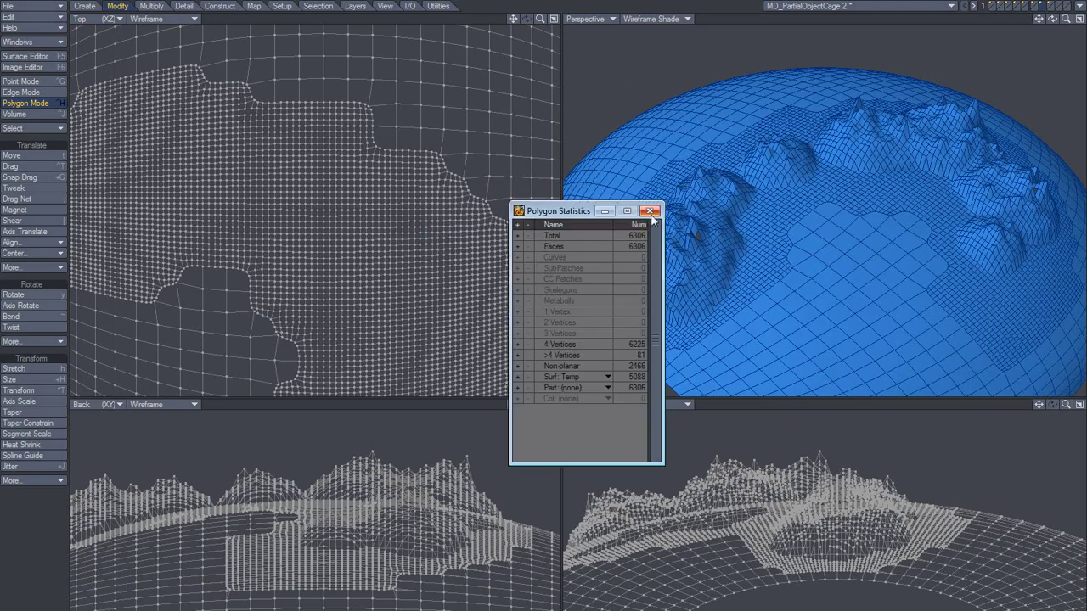
pyautogui.click(518, 377)
pyautogui.click(650, 211)
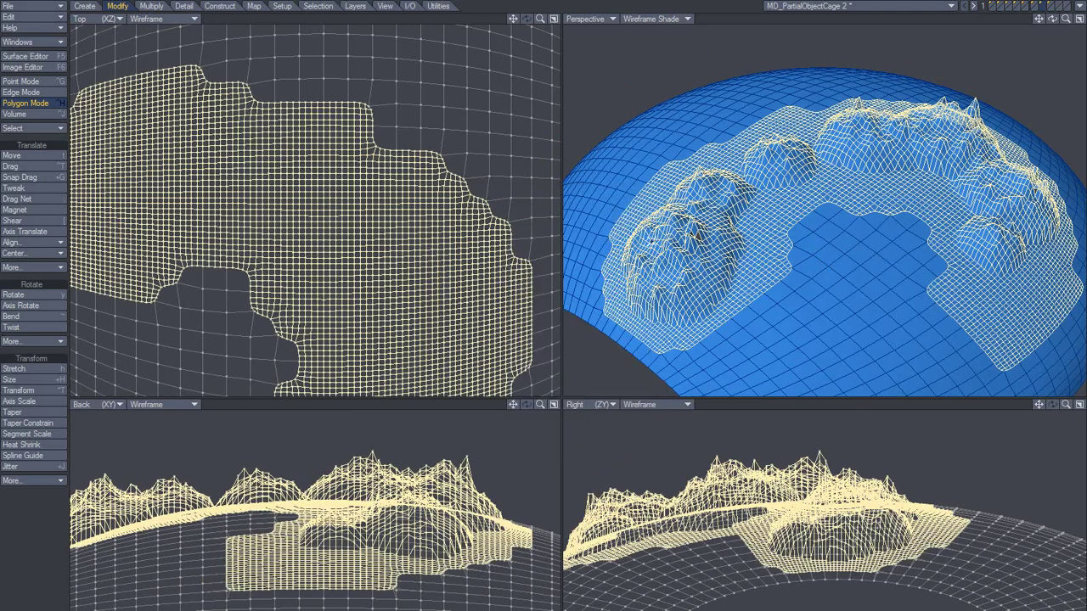
# Try a further subdivision of the whole Temp selection, clear the selection to inspect it, and undo back to the selected polygons
pyautogui.hotkey('shift', 'd')
pyautogui.press('Return')
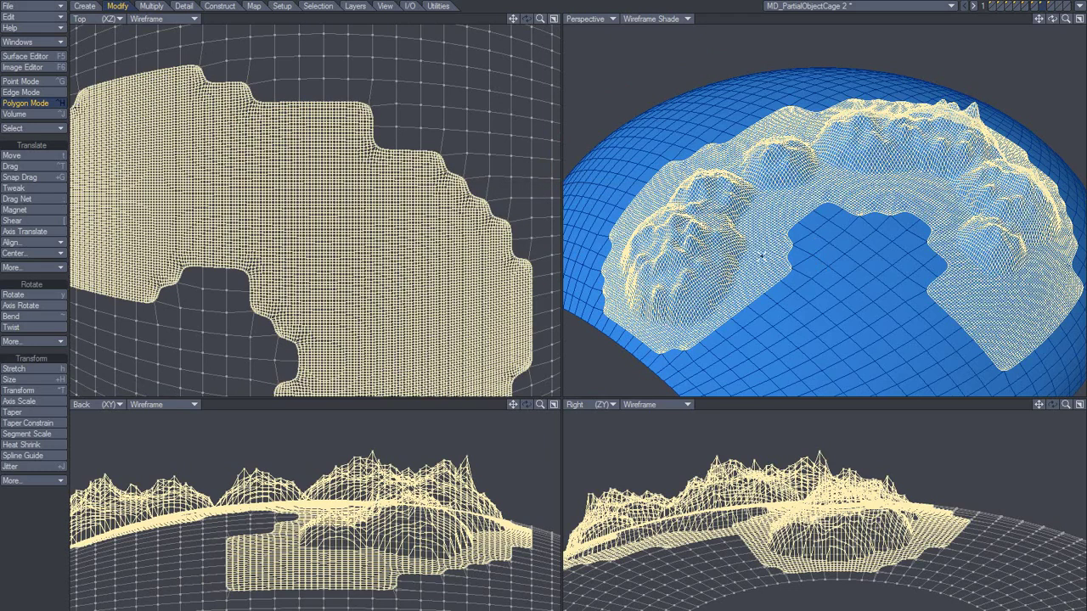
pyautogui.click(793, 14)
pyautogui.keyDown('alt'); pyautogui.moveTo(856, 228); pyautogui.dragTo(823, 256); pyautogui.keyUp('alt')
pyautogui.hotkey('ctrl', 'z')
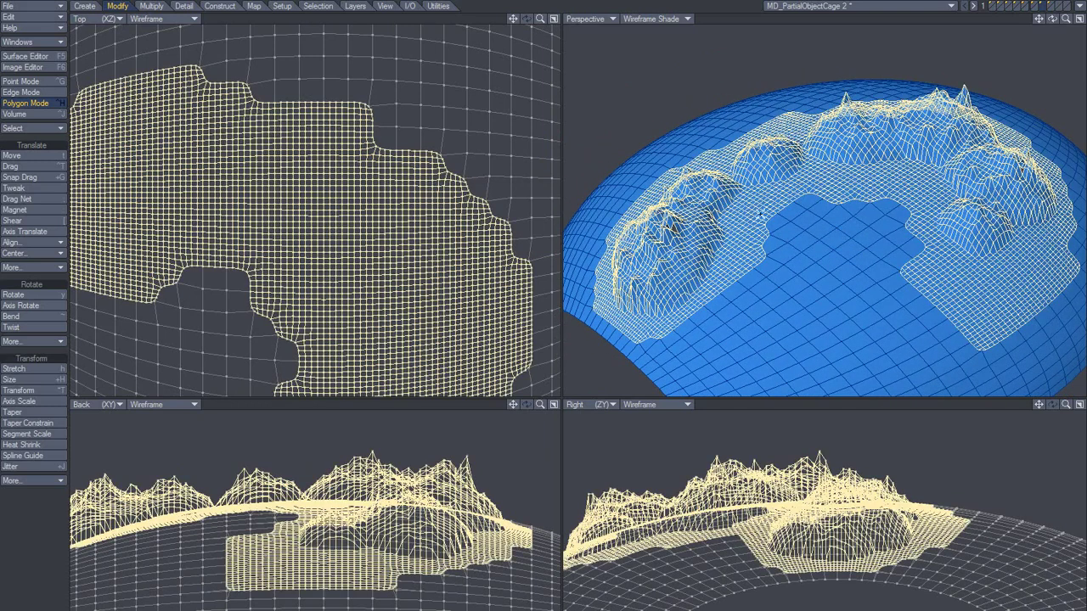
# Lasso the flat polygons along the inner curve and around the free end of the rock chain out of the selection
pyautogui.moveTo(832, 173)
pyautogui.mouseDown(button='right')
pyautogui.moveTo(755, 208)
pyautogui.moveTo(726, 348)
pyautogui.moveTo(914, 250)
pyautogui.moveTo(885, 174)
pyautogui.moveTo(818, 174)
pyautogui.mouseUp(button='right')
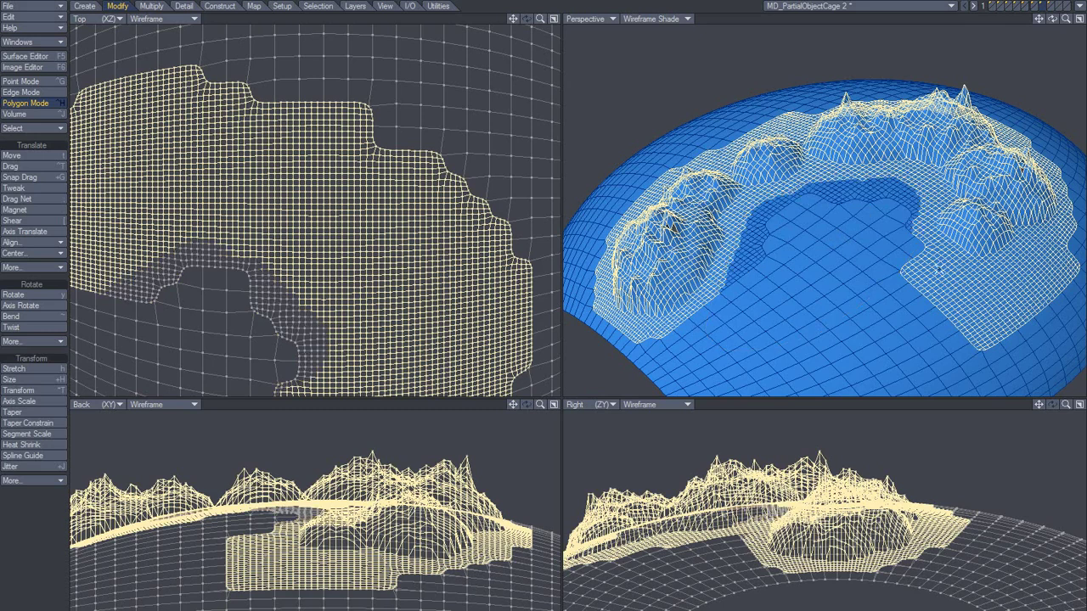
pyautogui.moveTo(1081, 262)
pyautogui.keyDown('shift'); pyautogui.mouseDown(button='right')
pyautogui.moveTo(1043, 363)
pyautogui.moveTo(966, 284)
pyautogui.mouseUp(button='right'); pyautogui.keyUp('shift')
pyautogui.keyDown('alt'); pyautogui.moveTo(1014, 291); pyautogui.dragTo(927, 273); pyautogui.keyUp('alt')
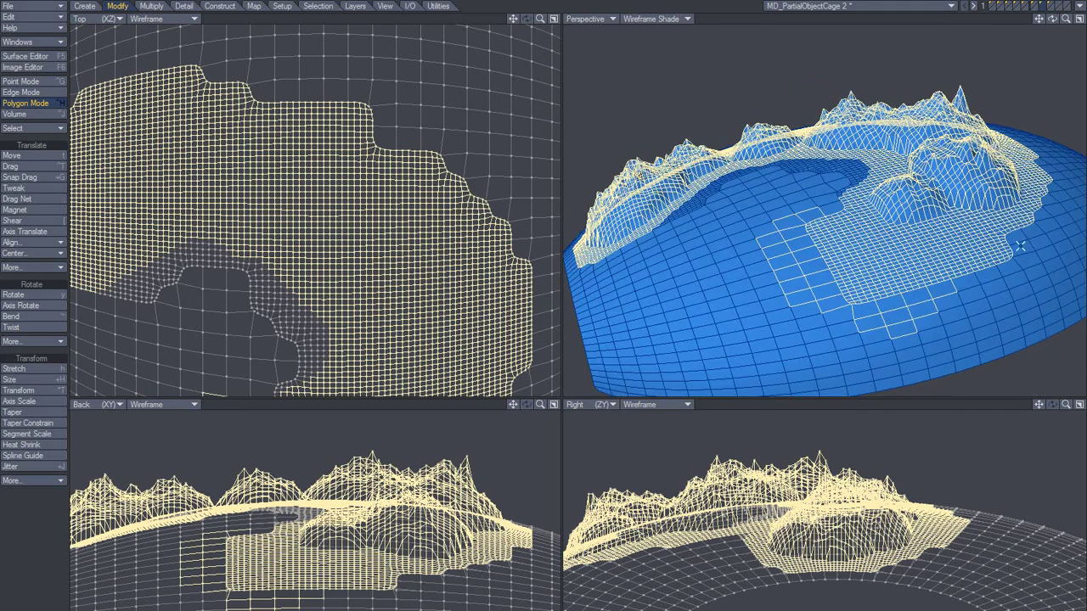
pyautogui.moveTo(1023, 238); pyautogui.dragTo(963, 235, button='right')
pyautogui.moveTo(859, 219)
pyautogui.mouseDown(button='right')
pyautogui.moveTo(693, 295)
pyautogui.moveTo(1043, 292)
pyautogui.mouseUp(button='right')
pyautogui.moveTo(942, 265)
pyautogui.keyDown('alt'); pyautogui.mouseDown()
pyautogui.moveTo(1007, 303)
pyautogui.moveTo(942, 286)
pyautogui.mouseUp(); pyautogui.keyUp('alt')
pyautogui.moveTo(877, 310)
pyautogui.mouseDown(button='right')
pyautogui.moveTo(1011, 261)
pyautogui.moveTo(971, 252)
pyautogui.mouseUp(button='right')
# Deselect the surplus flat polygons along the outer edge of the rock chain, leaving a narrow border around the rocks
pyautogui.keyDown('alt'); pyautogui.moveTo(934, 241); pyautogui.dragTo(885, 305); pyautogui.keyUp('alt')
pyautogui.moveTo(921, 306); pyautogui.dragTo(929, 264, button='right')
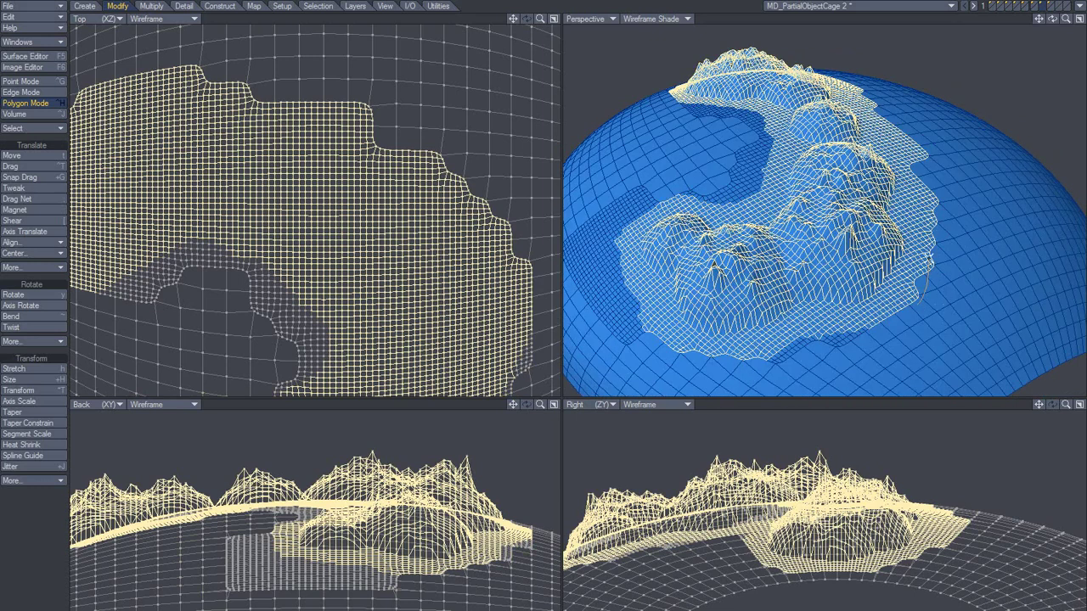
pyautogui.moveTo(922, 219); pyautogui.dragTo(947, 175, button='right')
pyautogui.keyDown('alt'); pyautogui.moveTo(949, 184); pyautogui.dragTo(873, 290); pyautogui.keyUp('alt')
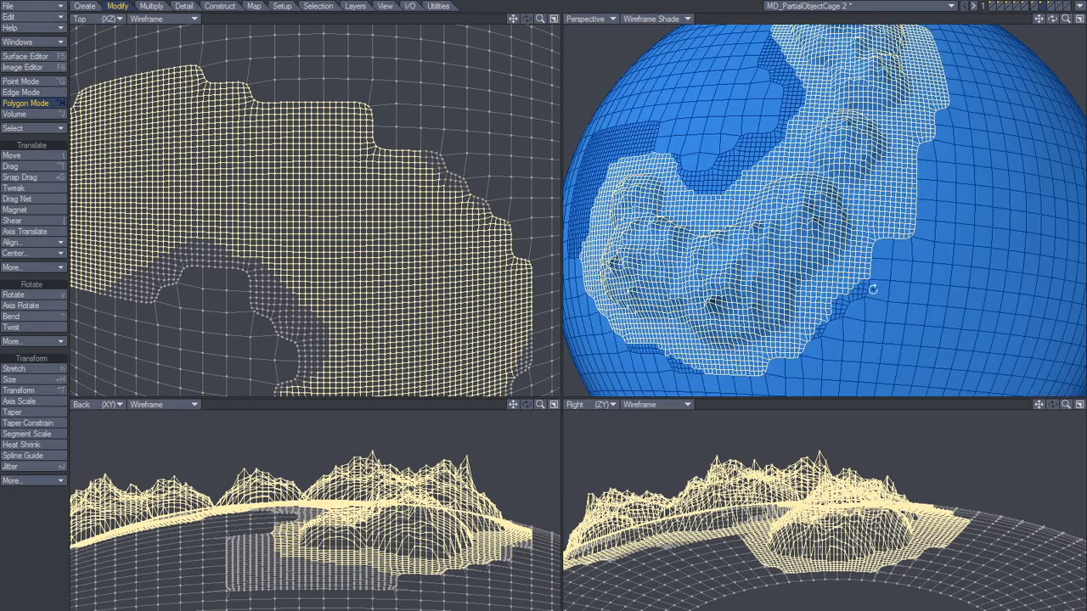
pyautogui.moveTo(921, 172)
pyautogui.mouseDown(button='right')
pyautogui.moveTo(965, 168)
pyautogui.moveTo(866, 254)
pyautogui.mouseUp(button='right')
pyautogui.moveTo(937, 140)
pyautogui.keyDown('alt'); pyautogui.mouseDown()
pyautogui.moveTo(975, 210)
pyautogui.moveTo(928, 192)
pyautogui.moveTo(856, 284)
pyautogui.mouseUp(); pyautogui.keyUp('alt')
pyautogui.moveTo(915, 147); pyautogui.dragTo(878, 185, button='right')
pyautogui.moveTo(836, 261)
pyautogui.mouseDown(button='right')
pyautogui.moveTo(841, 354)
pyautogui.moveTo(946, 110)
pyautogui.mouseUp(button='right')
# Subdivide the narrowed rock selection with the Metaform method at 0% fractal and 179° max smoothing angle, and clear the selection
pyautogui.moveTo(806, 269)
pyautogui.keyDown('alt'); pyautogui.mouseDown()
pyautogui.moveTo(988, 112)
pyautogui.moveTo(973, 279)
pyautogui.moveTo(837, 216)
pyautogui.moveTo(958, 202)
pyautogui.moveTo(951, 183)
pyautogui.moveTo(852, 193)
pyautogui.mouseUp(); pyautogui.keyUp('alt')
pyautogui.keyDown('alt'); pyautogui.keyDown('shift'); pyautogui.moveTo(852, 193); pyautogui.dragTo(860, 293); pyautogui.keyUp('shift'); pyautogui.keyUp('alt')
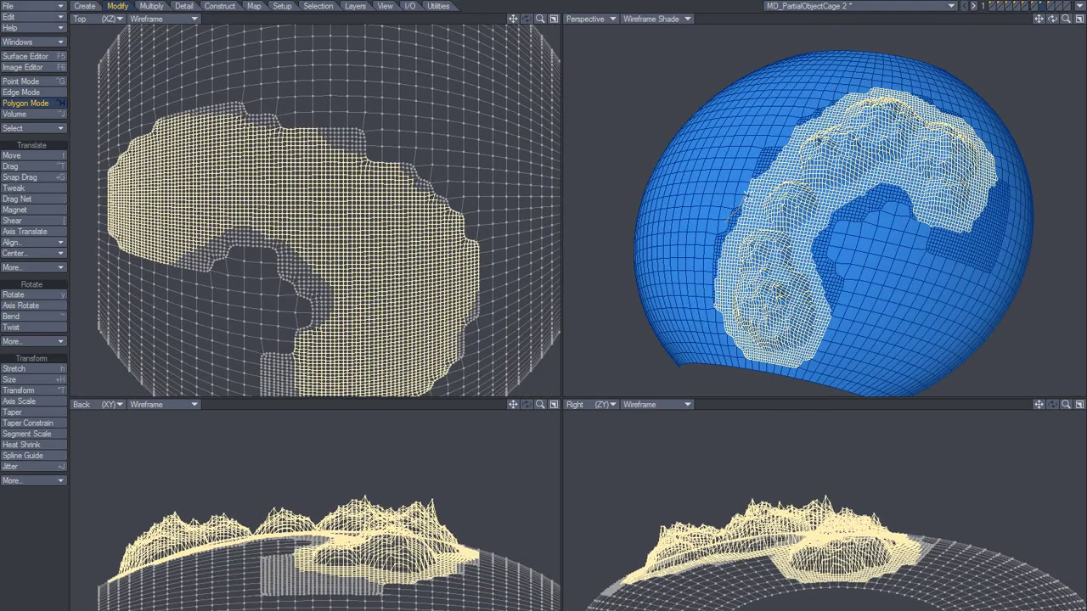
pyautogui.moveTo(847, 268)
pyautogui.keyDown('alt'); pyautogui.mouseDown()
pyautogui.moveTo(836, 235)
pyautogui.moveTo(812, 266)
pyautogui.moveTo(832, 273)
pyautogui.mouseUp(); pyautogui.keyUp('alt')
pyautogui.keyDown('alt'); pyautogui.keyDown('shift'); pyautogui.moveTo(785, 298); pyautogui.dragTo(815, 287); pyautogui.keyUp('shift'); pyautogui.keyUp('alt')
pyautogui.moveTo(815, 287)
pyautogui.keyDown('alt'); pyautogui.mouseDown()
pyautogui.moveTo(831, 283)
pyautogui.moveTo(824, 270)
pyautogui.moveTo(803, 289)
pyautogui.moveTo(846, 283)
pyautogui.moveTo(804, 297)
pyautogui.mouseUp(); pyautogui.keyUp('alt')
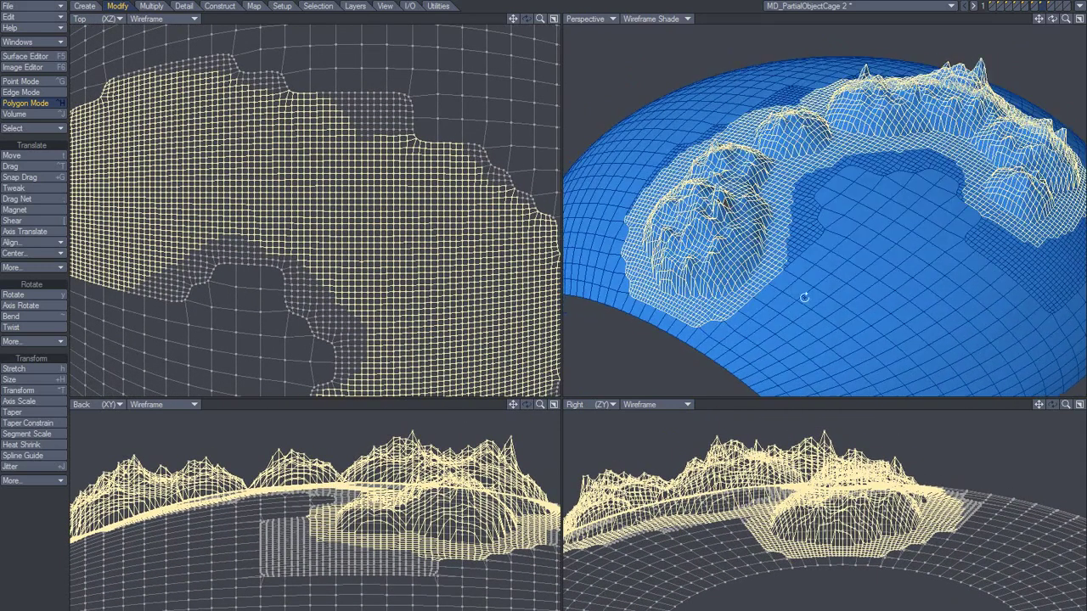
pyautogui.hotkey('shift', 'd')
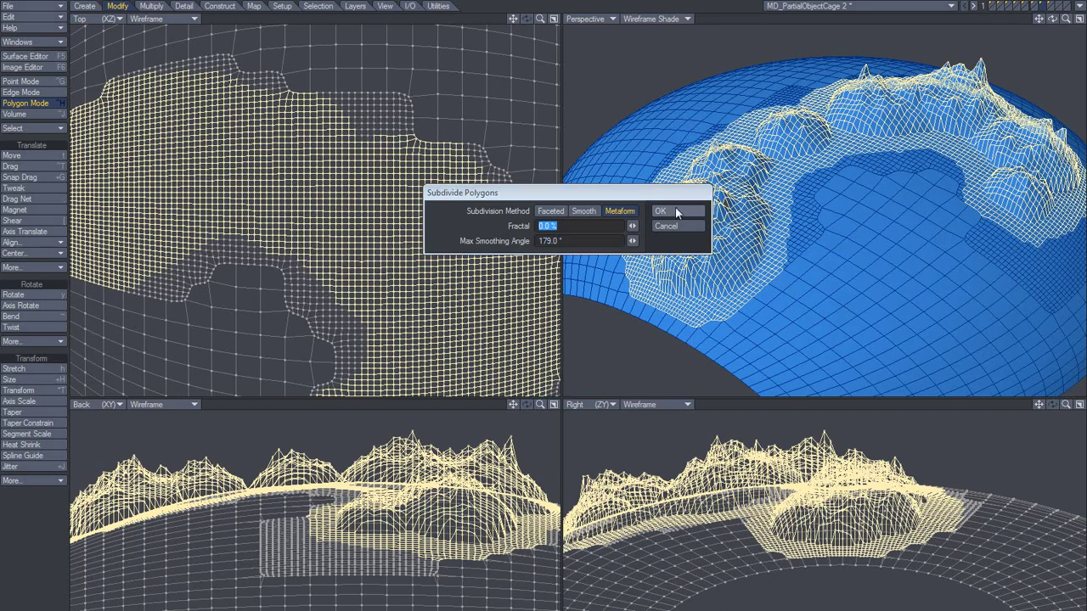
pyautogui.press('Return')
pyautogui.keyDown('alt'); pyautogui.keyDown('shift'); pyautogui.moveTo(839, 268); pyautogui.dragTo(803, 302); pyautogui.keyUp('shift'); pyautogui.keyUp('alt')
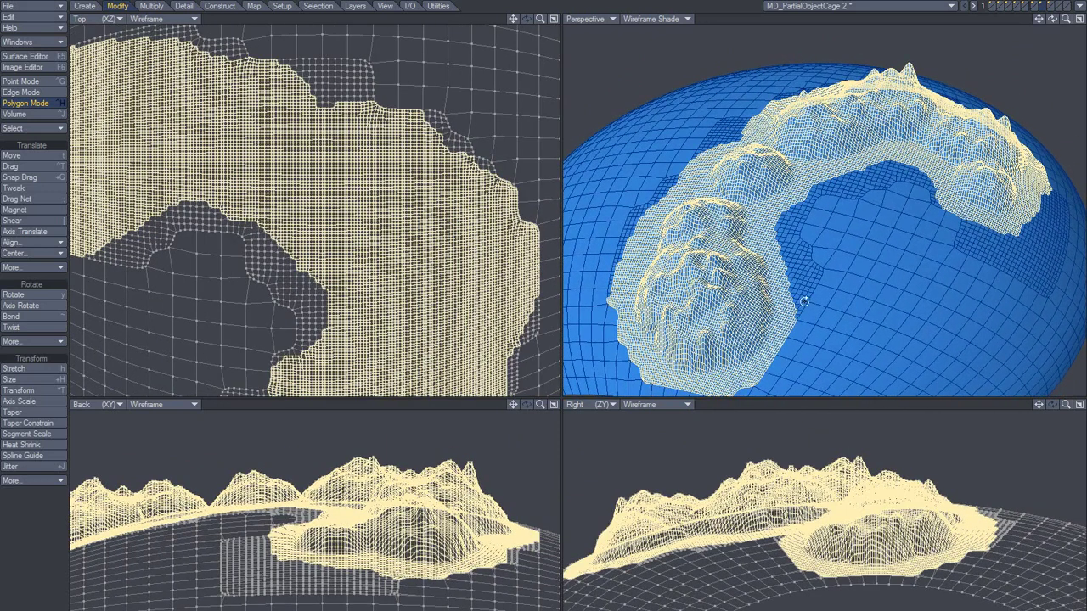
pyautogui.keyDown('alt'); pyautogui.moveTo(876, 306); pyautogui.dragTo(830, 277); pyautogui.keyUp('alt')
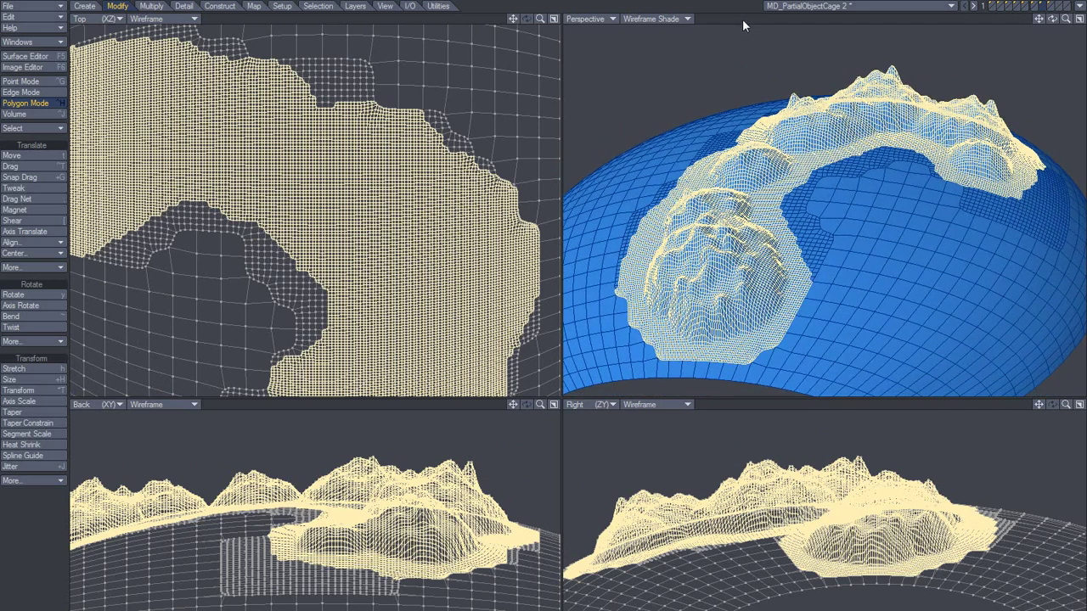
pyautogui.click(743, 20)
pyautogui.keyDown('alt'); pyautogui.moveTo(813, 243); pyautogui.dragTo(1007, 141); pyautogui.keyUp('alt')
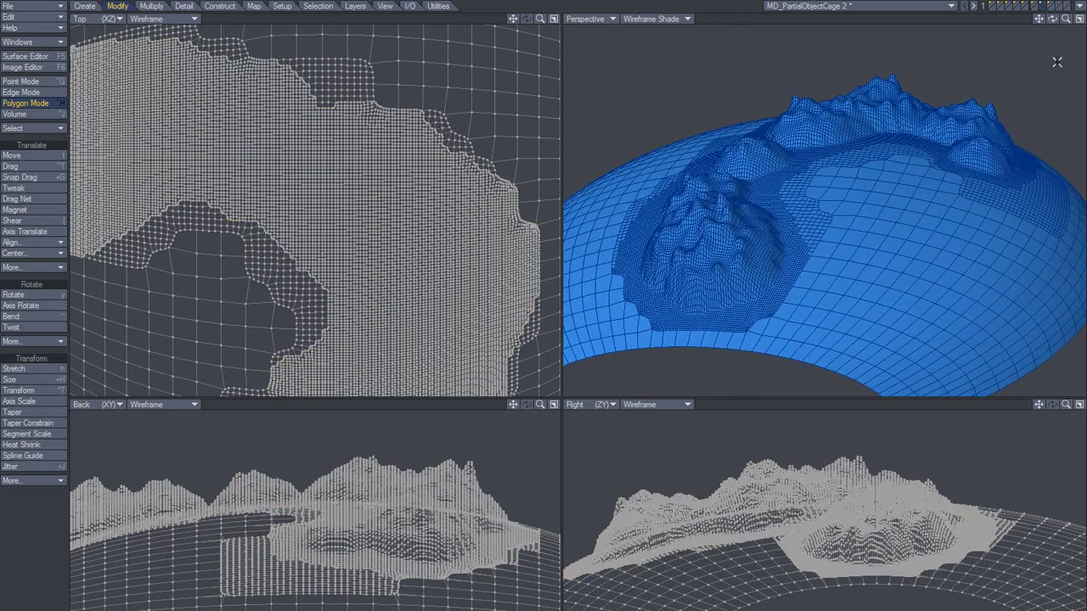
# Examine the subdivided rock chain and its border on the dome from several angles in a full-size perspective view
pyautogui.click(1079, 20)
pyautogui.moveTo(607, 378)
pyautogui.keyDown('alt'); pyautogui.mouseDown()
pyautogui.moveTo(649, 450)
pyautogui.moveTo(552, 473)
pyautogui.moveTo(496, 463)
pyautogui.moveTo(542, 430)
pyautogui.moveTo(643, 393)
pyautogui.moveTo(651, 363)
pyautogui.moveTo(711, 355)
pyautogui.moveTo(702, 386)
pyautogui.moveTo(601, 394)
pyautogui.mouseUp(); pyautogui.keyUp('alt')
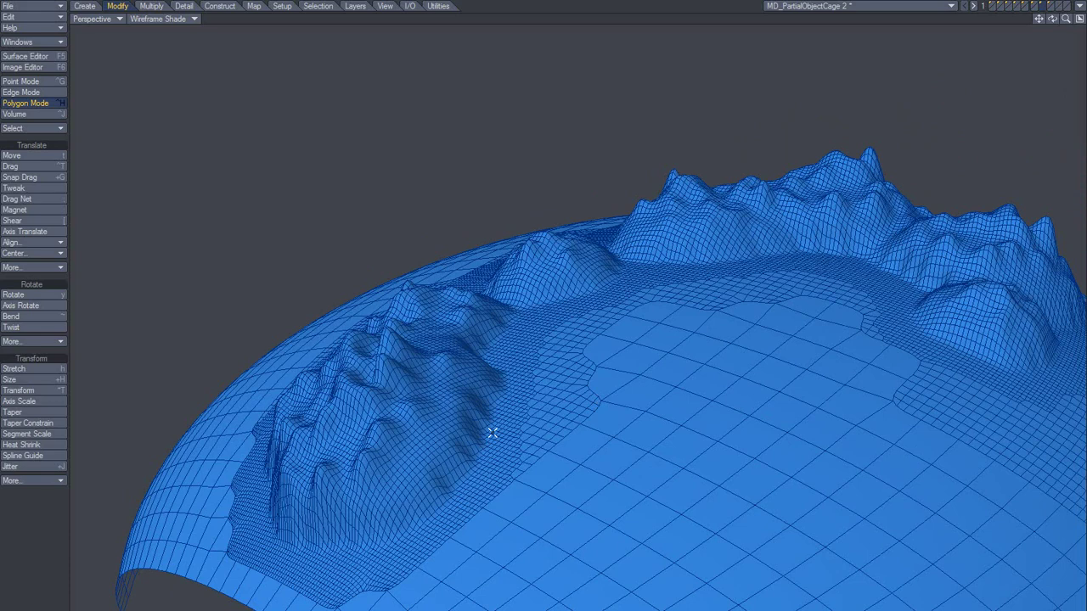
pyautogui.moveTo(578, 372)
pyautogui.keyDown('alt'); pyautogui.mouseDown()
pyautogui.moveTo(607, 382)
pyautogui.moveTo(588, 367)
pyautogui.mouseUp(); pyautogui.keyUp('alt')
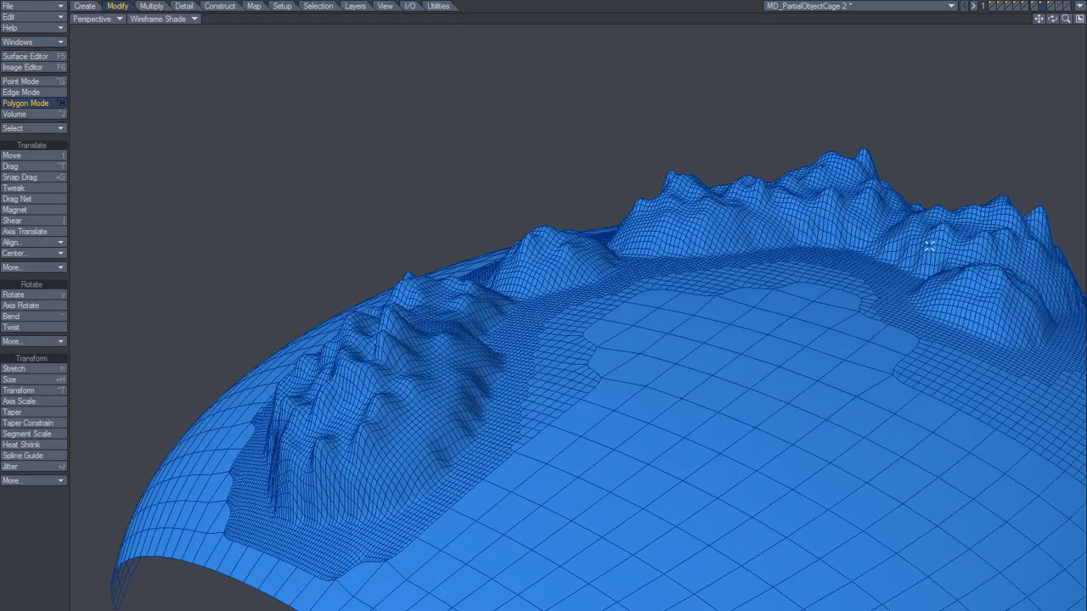
pyautogui.keyDown('alt'); pyautogui.moveTo(688, 361); pyautogui.dragTo(715, 382); pyautogui.keyUp('alt')
pyautogui.keyDown('alt'); pyautogui.moveTo(532, 427); pyautogui.dragTo(584, 428); pyautogui.keyUp('alt')
pyautogui.moveTo(607, 380)
pyautogui.keyDown('alt'); pyautogui.mouseDown()
pyautogui.moveTo(583, 365)
pyautogui.moveTo(616, 381)
pyautogui.moveTo(603, 399)
pyautogui.mouseUp(); pyautogui.keyUp('alt')
pyautogui.keyDown('alt'); pyautogui.moveTo(536, 414); pyautogui.dragTo(563, 395); pyautogui.keyUp('alt')
# Reshape the tip of the narrow rock peak slightly with the Drag Net tool
pyautogui.press(';')
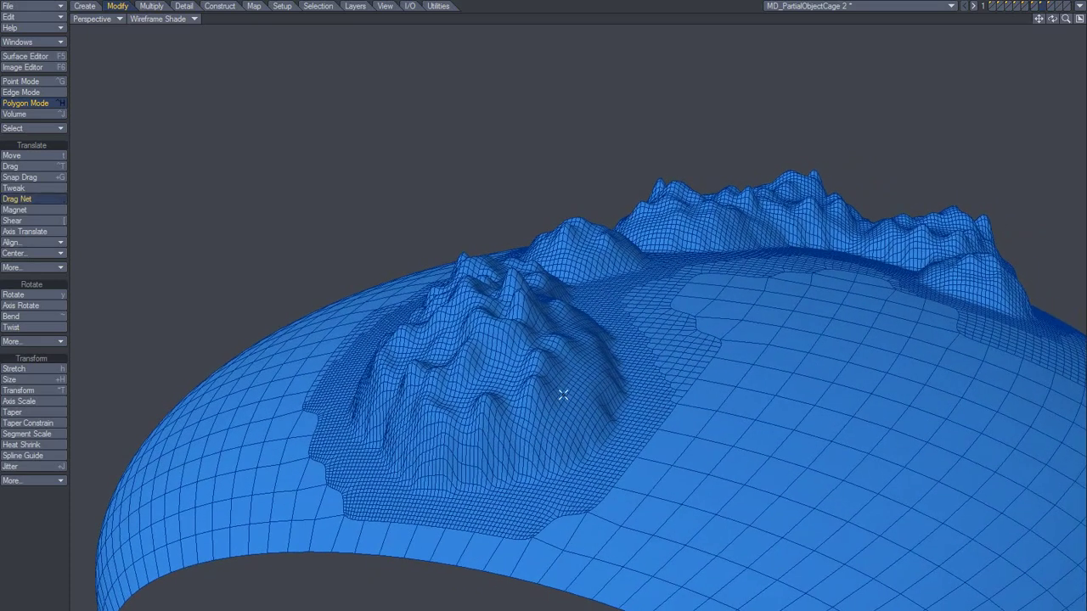
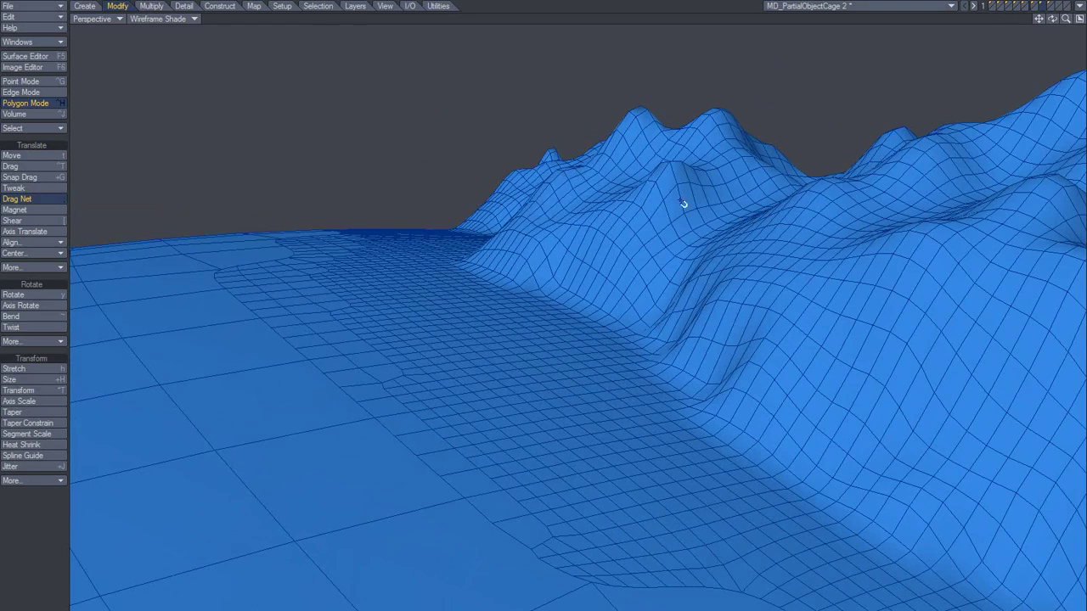
pyautogui.keyDown('alt'); pyautogui.moveTo(771, 209); pyautogui.dragTo(580, 255); pyautogui.keyUp('alt')
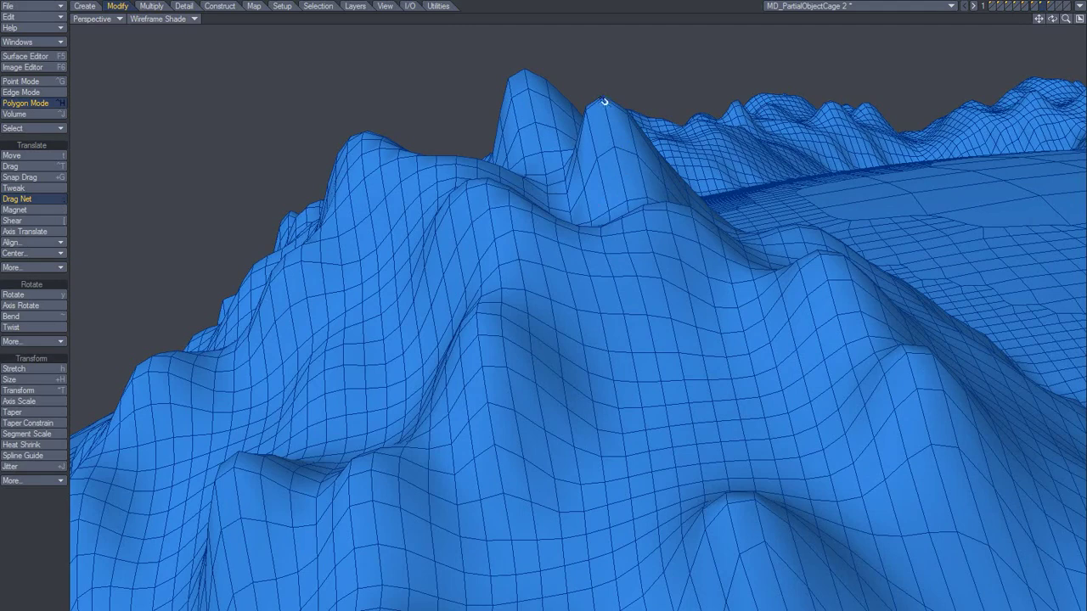
pyautogui.moveTo(604, 104); pyautogui.dragTo(614, 111)
# Pull the flat border between two rock masses up into a small mound with Drag Net, adjusting the influence radius
pyautogui.keyDown('ctrl'); pyautogui.keyDown('alt'); pyautogui.moveTo(742, 267); pyautogui.dragTo(641, 326); pyautogui.keyUp('alt'); pyautogui.keyUp('ctrl')
pyautogui.moveTo(630, 323); pyautogui.dragTo(692, 324, button='right')
pyautogui.moveTo(634, 327); pyautogui.dragTo(637, 293)
pyautogui.moveTo(600, 325); pyautogui.dragTo(630, 327)
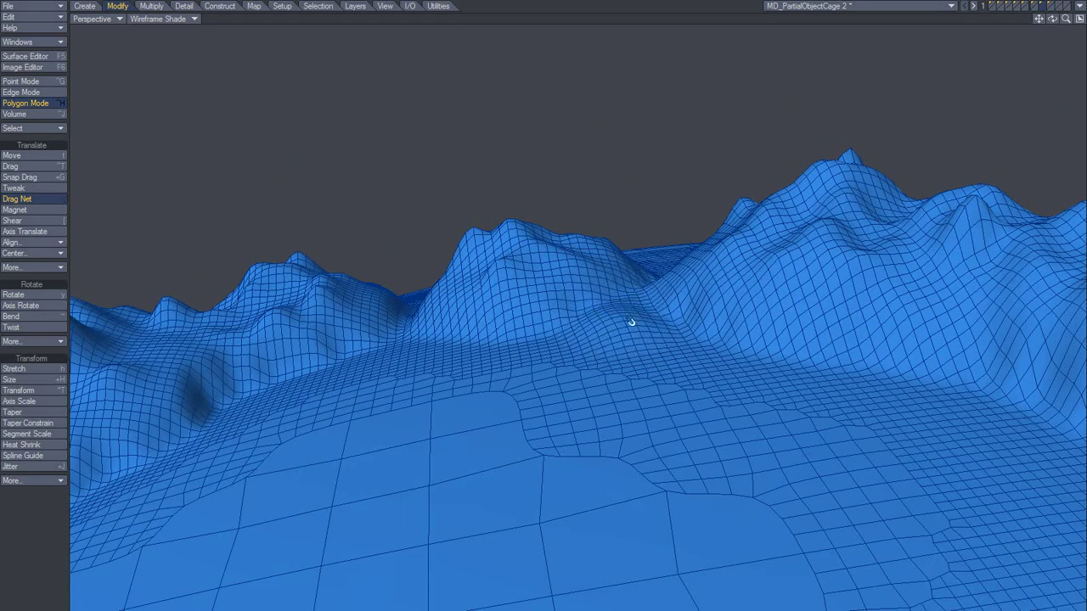
pyautogui.moveTo(620, 327); pyautogui.dragTo(665, 327, button='right')
pyautogui.moveTo(612, 332); pyautogui.dragTo(627, 316)
# Raise the ground in the gap between neighbouring rocks and along the inner rock foot with Drag Net to soften the transition
pyautogui.keyDown('alt'); pyautogui.moveTo(661, 347); pyautogui.dragTo(478, 325); pyautogui.keyUp('alt')
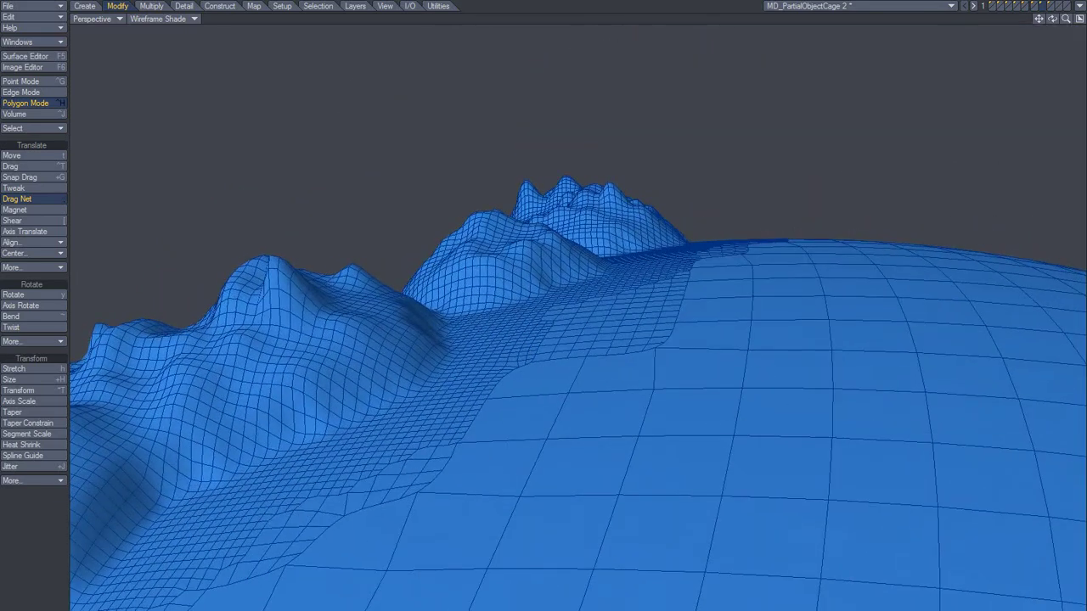
pyautogui.moveTo(459, 324); pyautogui.dragTo(519, 291)
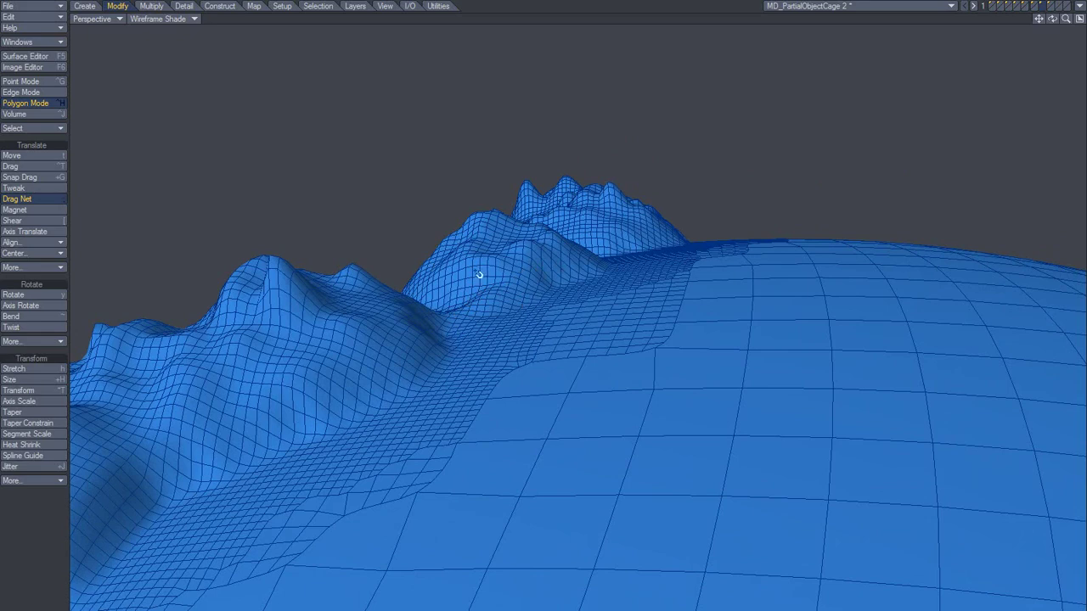
pyautogui.keyDown('alt'); pyautogui.moveTo(494, 359); pyautogui.dragTo(623, 302); pyautogui.keyUp('alt')
pyautogui.moveTo(569, 326)
pyautogui.keyDown('alt'); pyautogui.mouseDown()
pyautogui.moveTo(589, 314)
pyautogui.moveTo(573, 286)
pyautogui.mouseUp(); pyautogui.keyUp('alt')
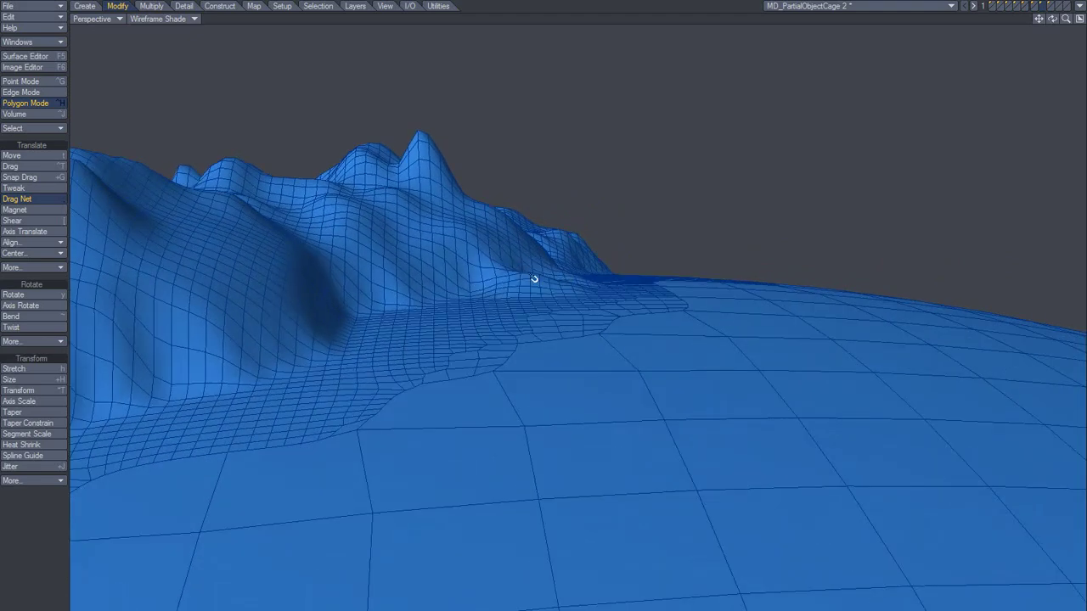
pyautogui.moveTo(463, 302); pyautogui.dragTo(404, 295)
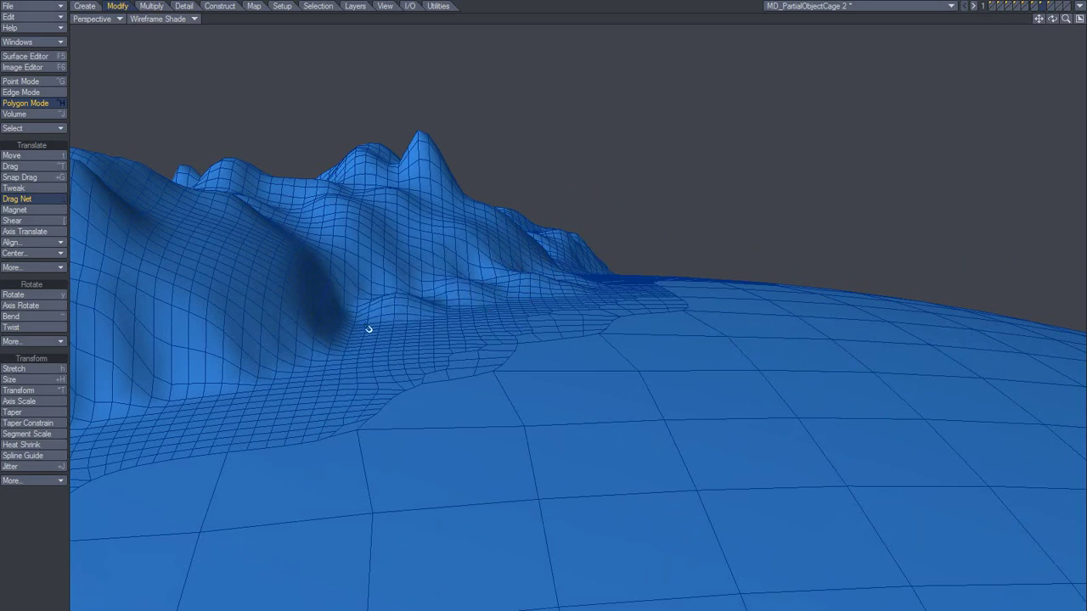
pyautogui.moveTo(355, 326); pyautogui.dragTo(355, 315)
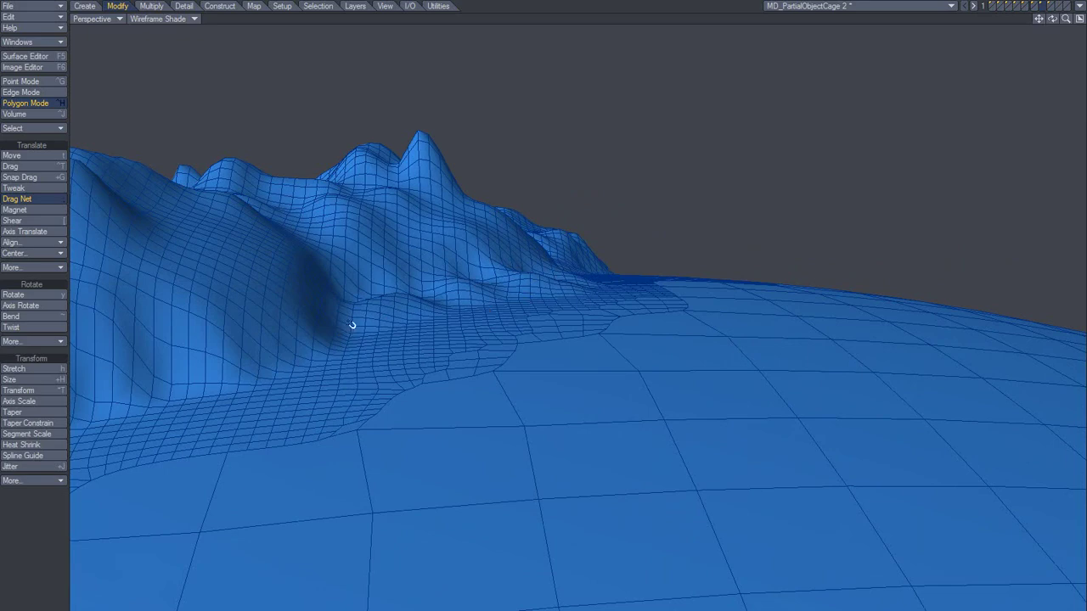
pyautogui.moveTo(357, 342)
pyautogui.mouseDown()
pyautogui.moveTo(377, 288)
pyautogui.moveTo(429, 285)
pyautogui.mouseUp()
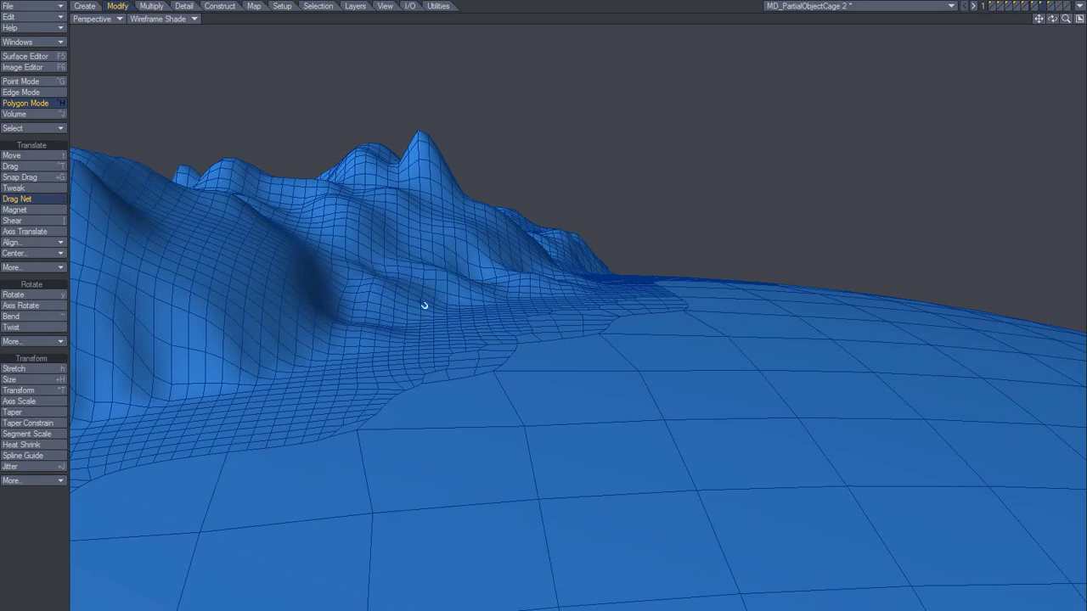
# Pull up small rounded bumps at the foot of the tall peak's grooved slope with Drag Net
pyautogui.keyDown('alt'); pyautogui.moveTo(439, 332); pyautogui.dragTo(617, 337); pyautogui.keyUp('alt')
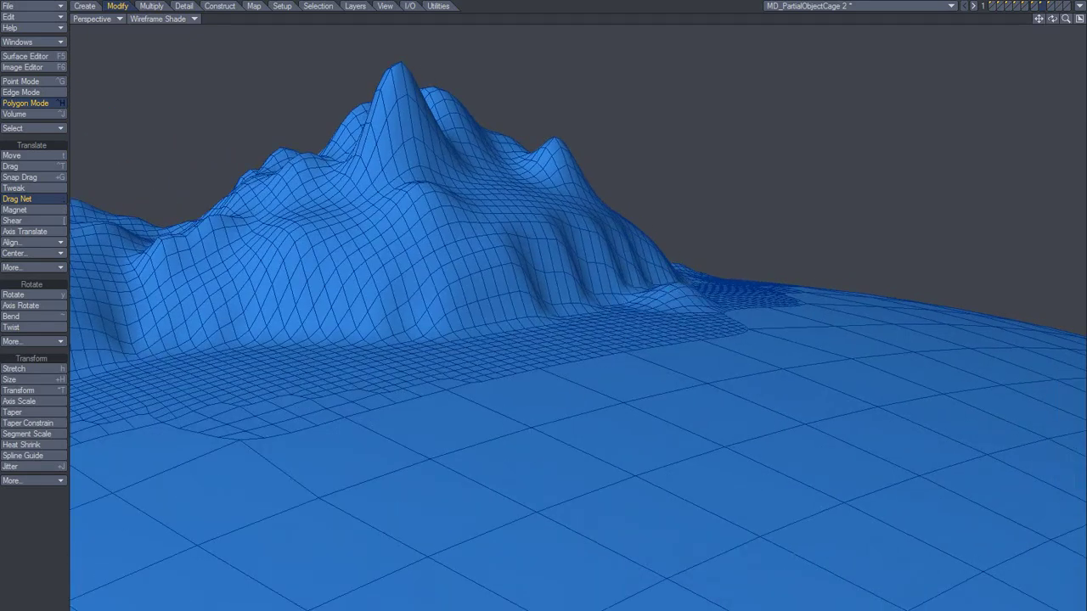
pyautogui.moveTo(662, 292)
pyautogui.mouseDown()
pyautogui.moveTo(630, 295)
pyautogui.moveTo(677, 281)
pyautogui.mouseUp()
pyautogui.moveTo(610, 313)
pyautogui.mouseDown()
pyautogui.moveTo(616, 281)
pyautogui.moveTo(611, 292)
pyautogui.mouseUp()
pyautogui.moveTo(621, 294)
pyautogui.mouseDown(button='right')
pyautogui.moveTo(610, 294)
pyautogui.moveTo(620, 293)
pyautogui.mouseUp(button='right')
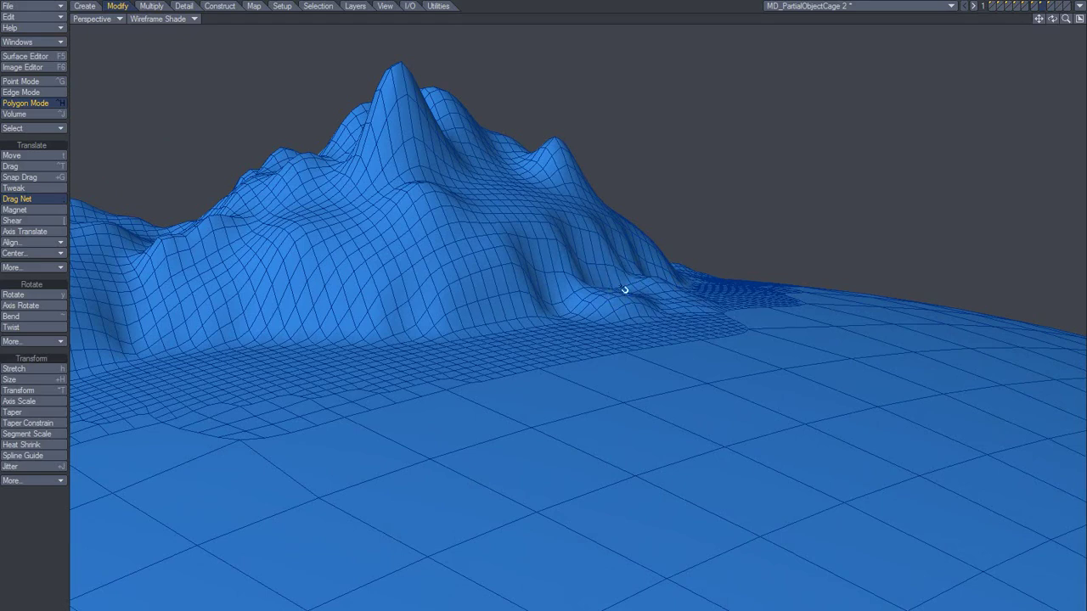
pyautogui.moveTo(621, 296); pyautogui.dragTo(599, 276)
pyautogui.moveTo(564, 330)
pyautogui.mouseDown()
pyautogui.moveTo(562, 304)
pyautogui.moveTo(581, 306)
pyautogui.moveTo(647, 358)
pyautogui.mouseUp()
pyautogui.moveTo(760, 343)
pyautogui.mouseDown()
pyautogui.moveTo(761, 358)
pyautogui.moveTo(796, 341)
pyautogui.mouseUp()
# Leave Drag Net, lasso the polygons of a single rock peak and expand the selection by one ring
pyautogui.keyDown('alt'); pyautogui.moveTo(616, 303); pyautogui.dragTo(531, 347); pyautogui.keyUp('alt')
pyautogui.press('space')
pyautogui.moveTo(420, 408); pyautogui.dragTo(507, 369, button='right')
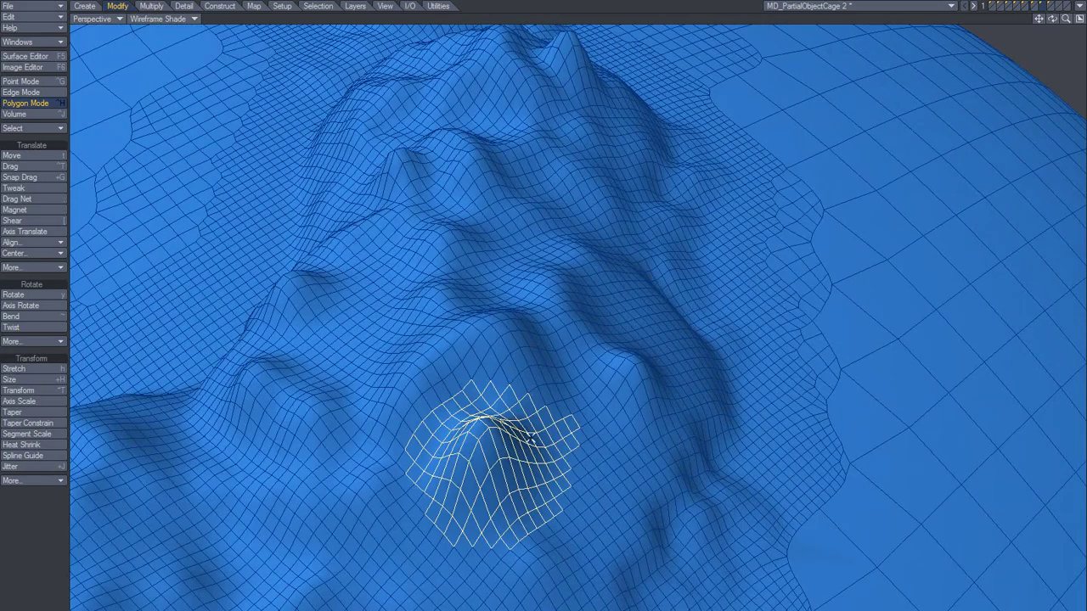
pyautogui.hotkey('shift', ']')
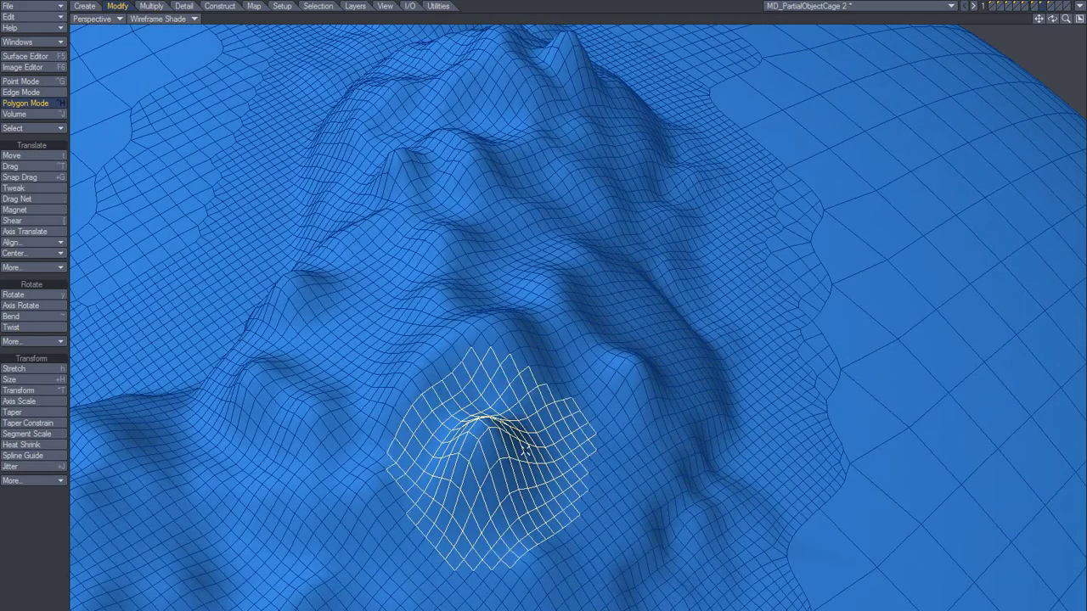
# Subdivide the selected peak twice with the current subdivision settings and clear the selection
pyautogui.hotkey('shift', 'd')
pyautogui.click(670, 209)
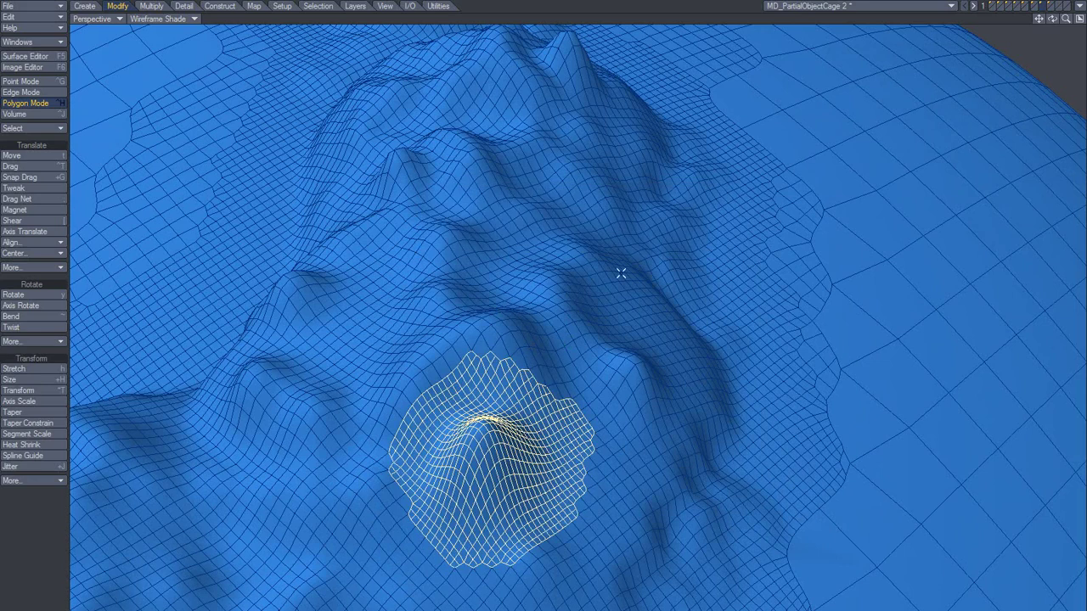
pyautogui.hotkey('shift', 'd')
pyautogui.click(671, 209)
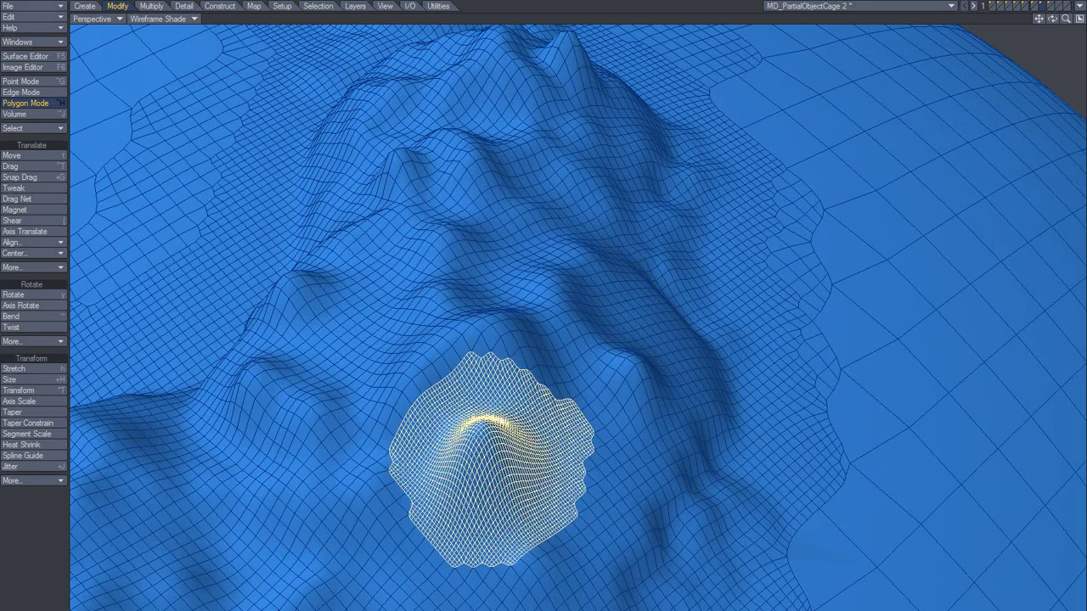
pyautogui.press('/')
pyautogui.keyDown('ctrl'); pyautogui.keyDown('alt'); pyautogui.moveTo(579, 470); pyautogui.dragTo(554, 440); pyautogui.keyUp('alt'); pyautogui.keyUp('ctrl')
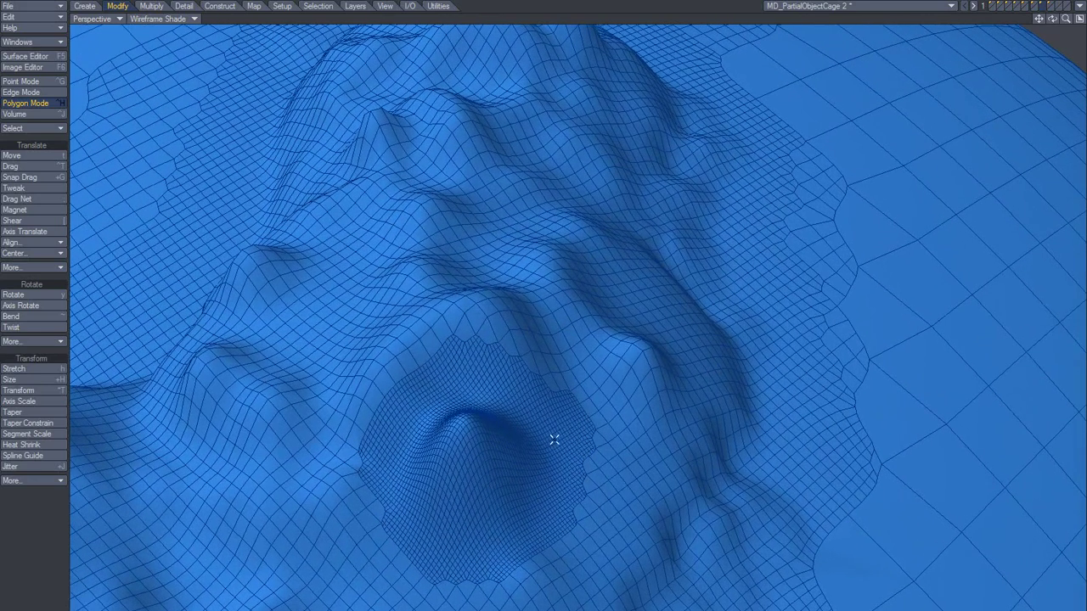
# Restore the subdivided peak's selection by undoing, fit the view to it, and clear the selection for sculpting
pyautogui.hotkey('shift', 'z')
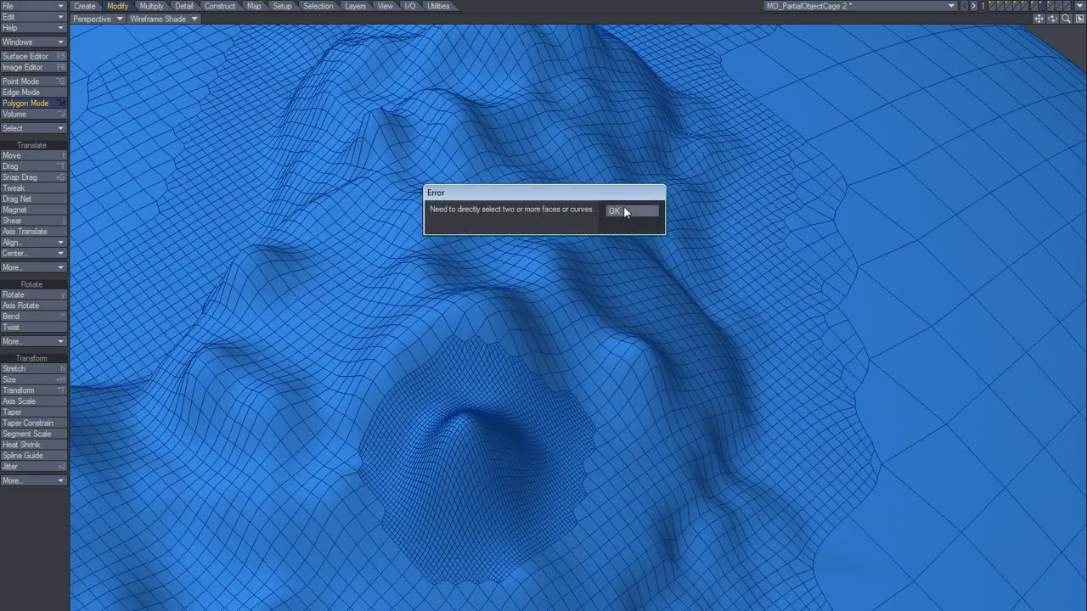
pyautogui.click(623, 210)
pyautogui.hotkey('ctrl', 'z')
pyautogui.press('z')
pyautogui.hotkey('shift', 'a')
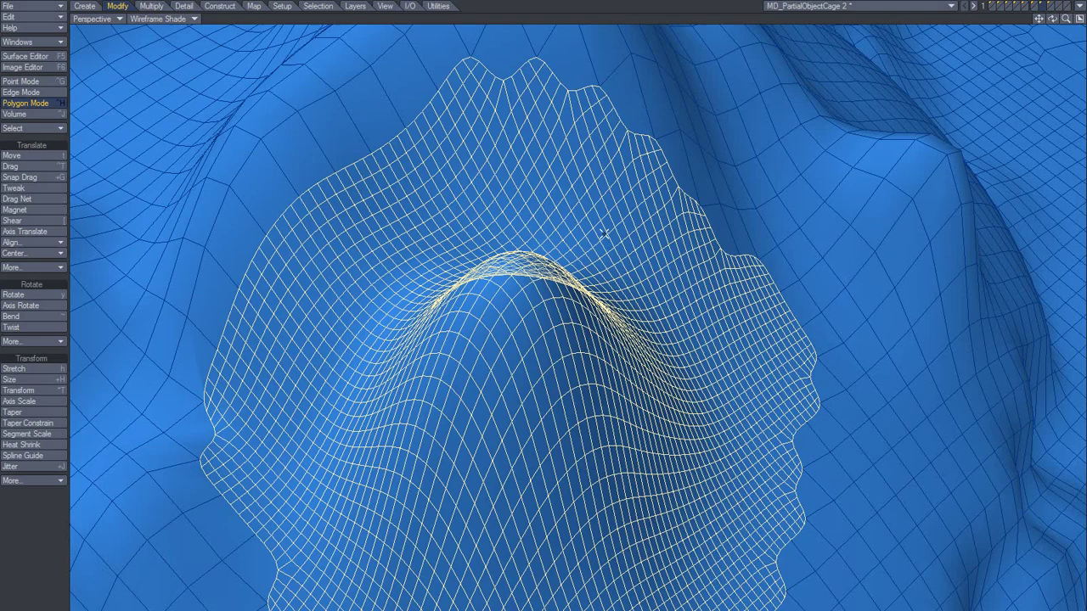
pyautogui.moveTo(569, 469)
pyautogui.keyDown('alt'); pyautogui.mouseDown()
pyautogui.moveTo(505, 433)
pyautogui.moveTo(500, 447)
pyautogui.moveTo(544, 383)
pyautogui.moveTo(565, 467)
pyautogui.mouseUp(); pyautogui.keyUp('alt')
pyautogui.click(49, 578)
pyautogui.keyDown('alt'); pyautogui.moveTo(504, 502); pyautogui.dragTo(520, 481); pyautogui.keyUp('alt')
pyautogui.keyDown('alt'); pyautogui.moveTo(487, 429); pyautogui.dragTo(488, 427); pyautogui.keyUp('alt')
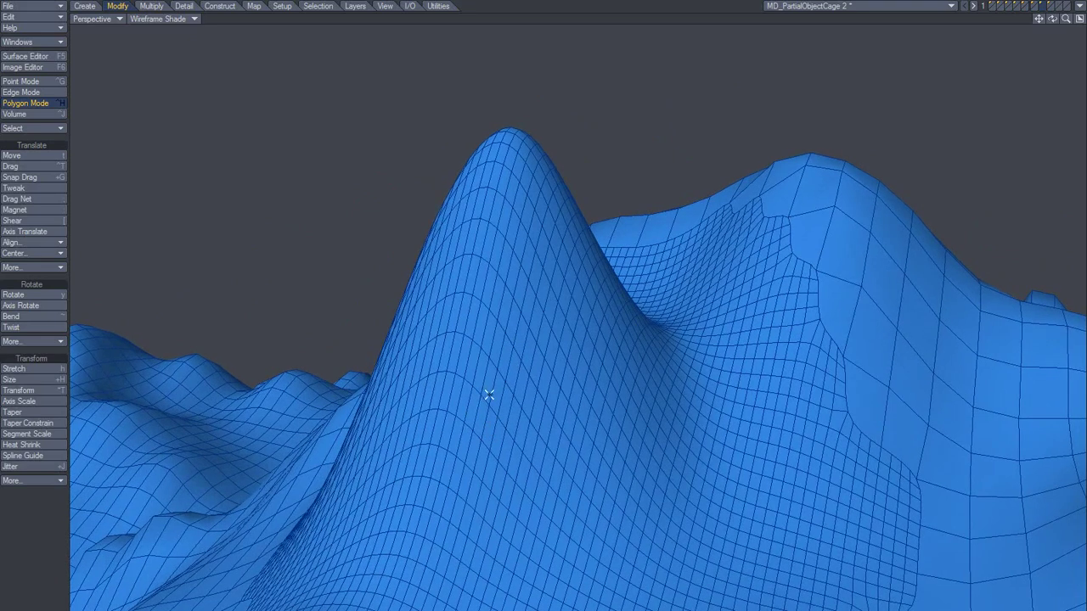
# Sculpt the dense peak's summit with Drag Net into two horns with a dip between them
pyautogui.press('g')
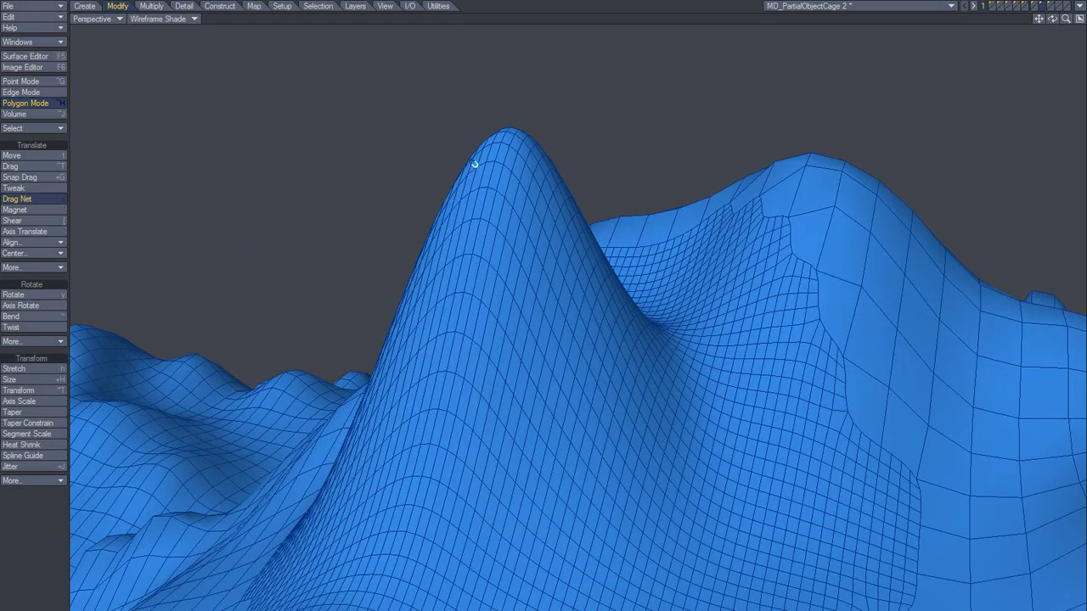
pyautogui.moveTo(459, 186); pyautogui.dragTo(372, 111)
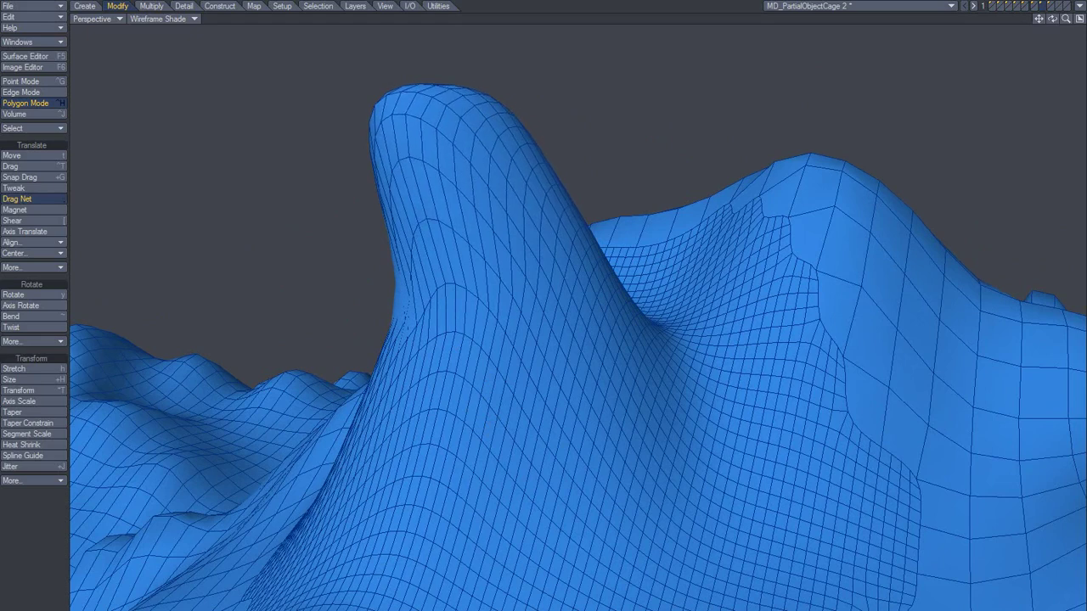
pyautogui.moveTo(503, 117); pyautogui.dragTo(535, 95)
pyautogui.moveTo(452, 78); pyautogui.dragTo(447, 126)
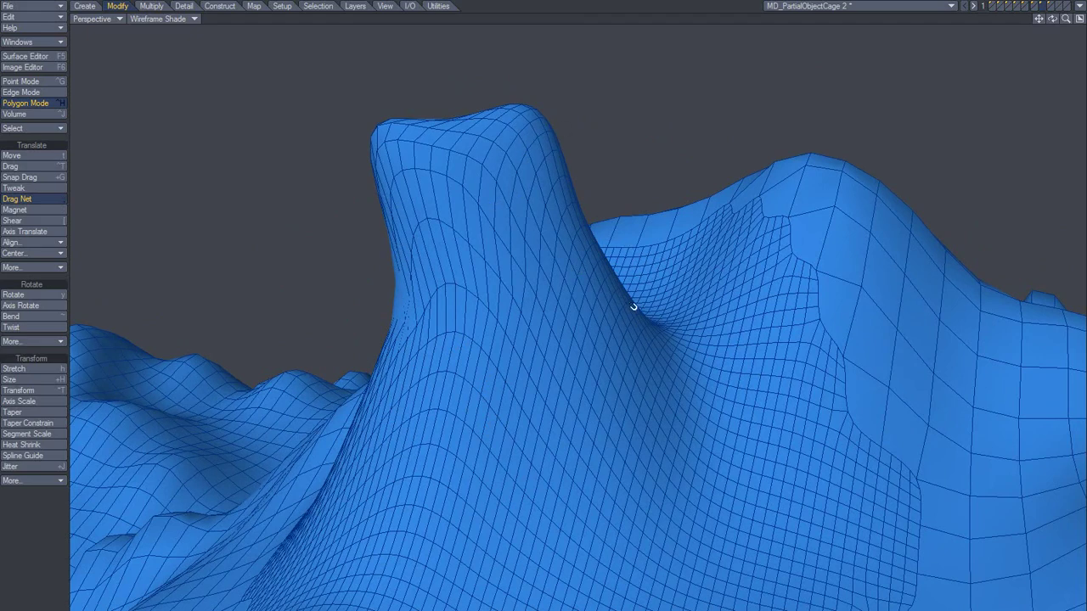
# With a changed Drag Net radius, push in the base beside the dense peak and adjust the neighbouring ridge
pyautogui.moveTo(625, 289); pyautogui.dragTo(609, 290, button='right')
pyautogui.moveTo(625, 293); pyautogui.dragTo(606, 336)
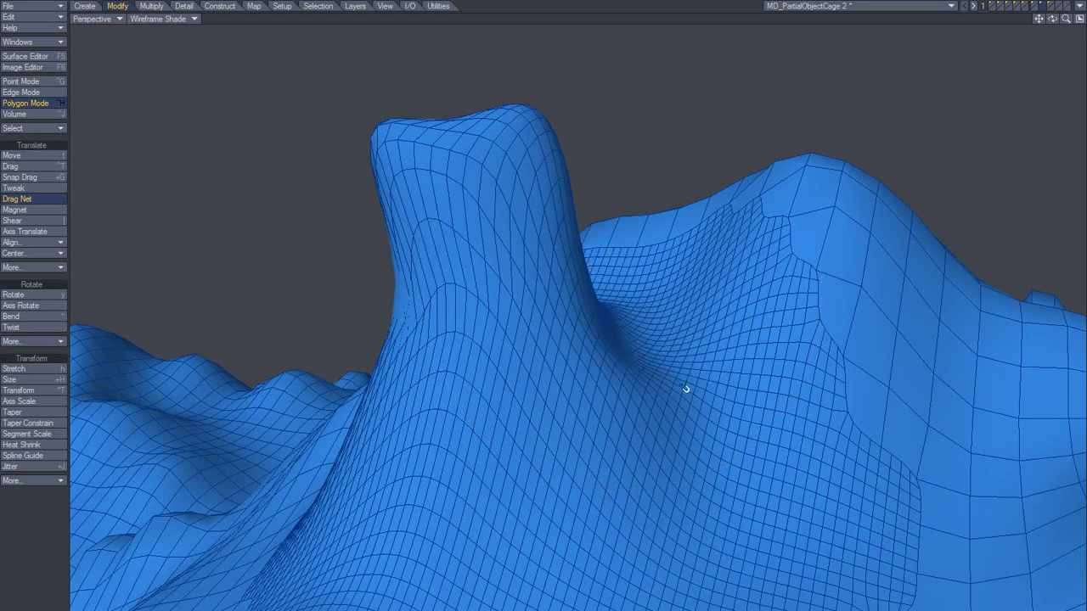
pyautogui.moveTo(766, 219); pyautogui.dragTo(770, 181)
pyautogui.moveTo(641, 254); pyautogui.dragTo(678, 263)
# Change the Drag Net radius and reshape the lower flanks of the two-horned peak from different angles
pyautogui.keyDown('alt'); pyautogui.moveTo(726, 356); pyautogui.dragTo(532, 400); pyautogui.keyUp('alt')
pyautogui.moveTo(436, 452); pyautogui.dragTo(392, 450, button='right')
pyautogui.moveTo(437, 389); pyautogui.dragTo(461, 413)
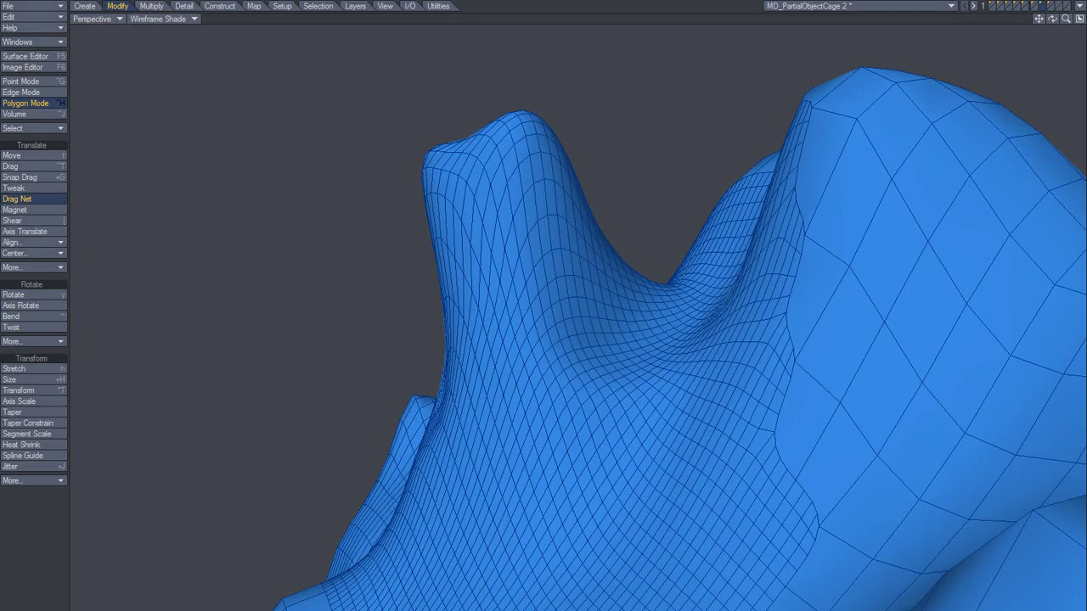
pyautogui.moveTo(547, 382); pyautogui.dragTo(543, 426)
pyautogui.keyDown('alt'); pyautogui.moveTo(585, 479); pyautogui.dragTo(726, 482); pyautogui.keyUp('alt')
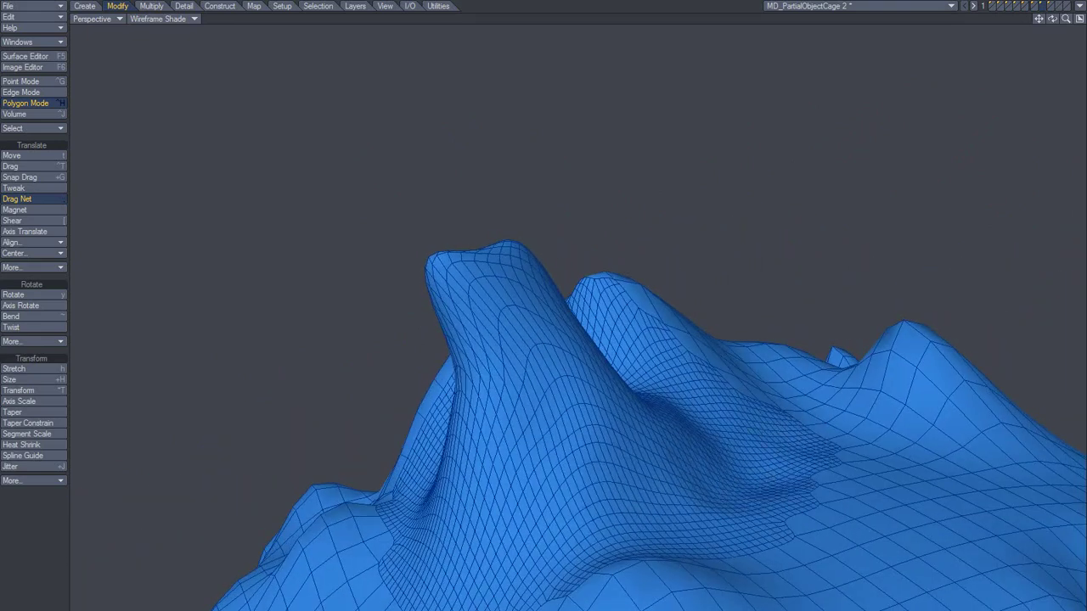
pyautogui.moveTo(744, 518)
pyautogui.mouseDown()
pyautogui.moveTo(759, 514)
pyautogui.moveTo(730, 487)
pyautogui.moveTo(749, 434)
pyautogui.moveTo(680, 373)
pyautogui.moveTo(659, 328)
pyautogui.mouseUp()
# Pull a shoulder out of the two-horned peak's back slope with Drag Net and lift its upper edge slightly
pyautogui.keyDown('alt'); pyautogui.moveTo(680, 365); pyautogui.dragTo(848, 296); pyautogui.keyUp('alt')
pyautogui.keyDown('alt'); pyautogui.moveTo(626, 388); pyautogui.dragTo(625, 358); pyautogui.keyUp('alt')
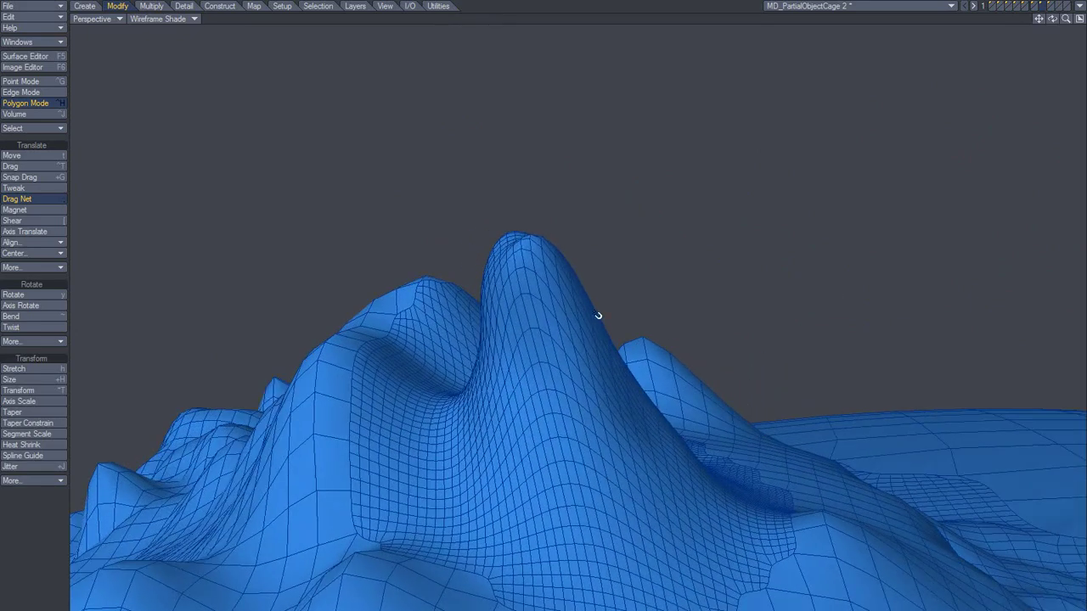
pyautogui.moveTo(597, 312); pyautogui.dragTo(612, 281)
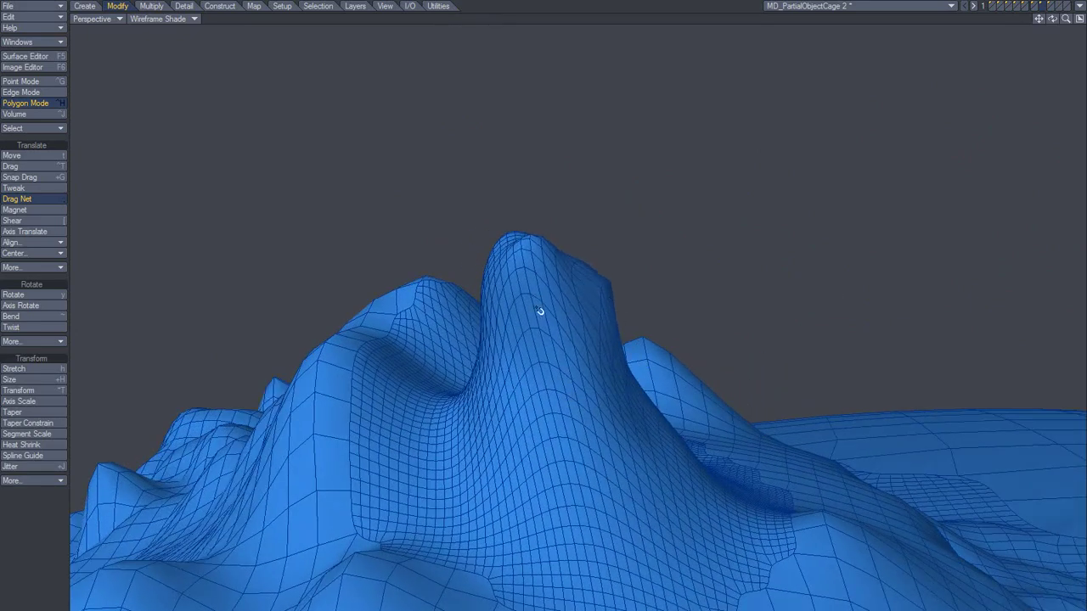
pyautogui.moveTo(490, 269)
pyautogui.mouseDown()
pyautogui.moveTo(471, 265)
pyautogui.moveTo(497, 251)
pyautogui.mouseUp()
pyautogui.moveTo(483, 428)
pyautogui.keyDown('alt'); pyautogui.mouseDown()
pyautogui.moveTo(490, 451)
pyautogui.moveTo(562, 431)
pyautogui.mouseUp(); pyautogui.keyUp('alt')
pyautogui.moveTo(284, 424)
pyautogui.keyDown('alt'); pyautogui.mouseDown()
pyautogui.moveTo(395, 405)
pyautogui.moveTo(631, 407)
pyautogui.mouseUp(); pyautogui.keyUp('alt')
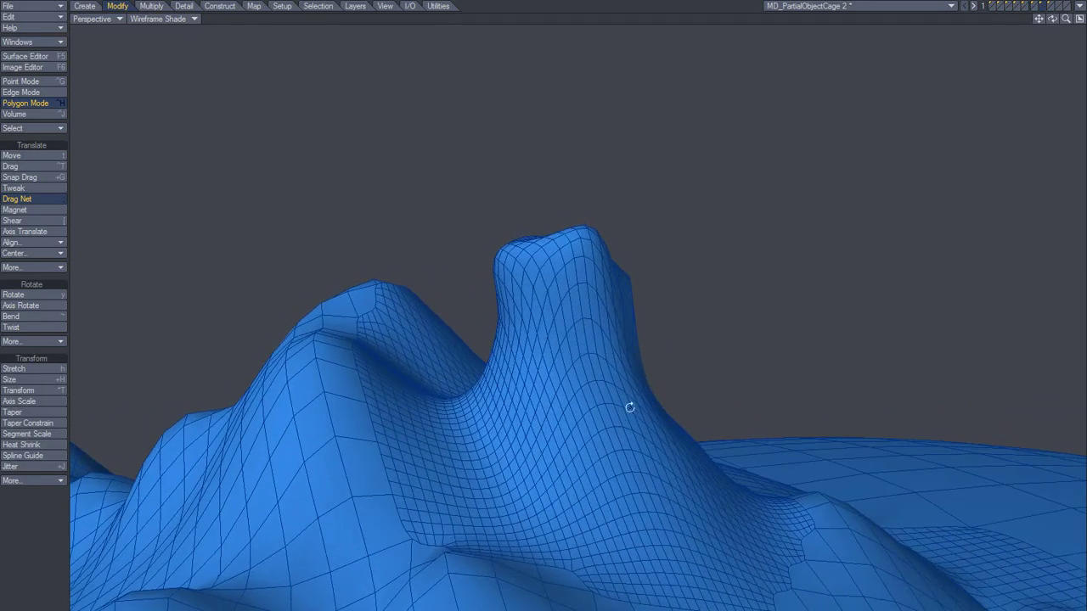
# Refine the saddle between the two-horned peak and the adjacent rock with small Drag Net pulls, changing the radius
pyautogui.moveTo(511, 407)
pyautogui.mouseDown()
pyautogui.moveTo(496, 382)
pyautogui.moveTo(572, 408)
pyautogui.moveTo(531, 404)
pyautogui.mouseUp()
pyautogui.moveTo(451, 400); pyautogui.dragTo(447, 386)
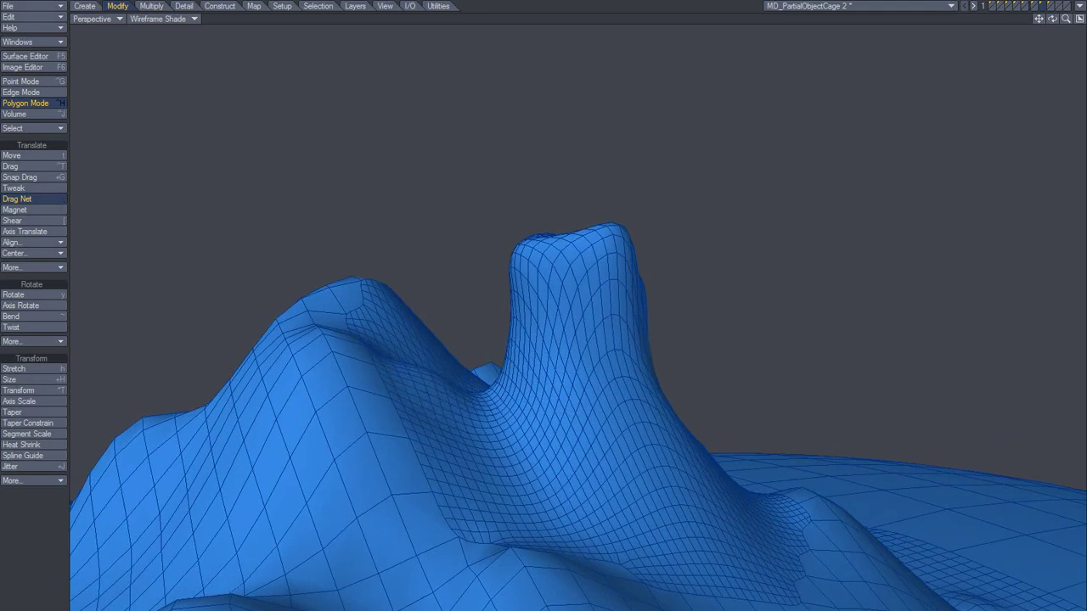
pyautogui.moveTo(387, 364); pyautogui.dragTo(391, 356)
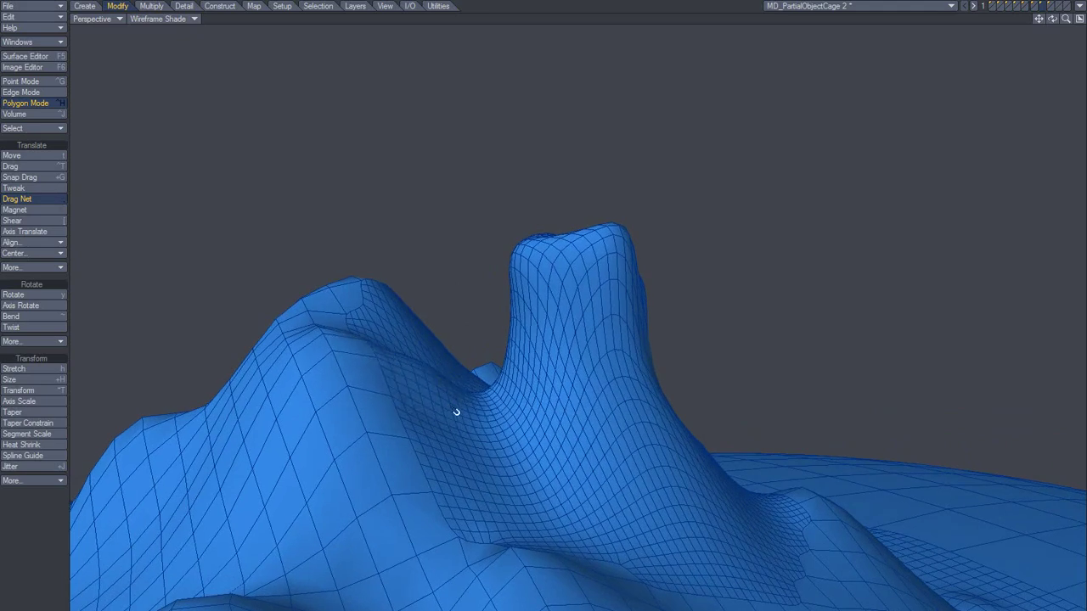
pyautogui.moveTo(486, 398); pyautogui.dragTo(487, 387)
pyautogui.moveTo(518, 383); pyautogui.dragTo(487, 383, button='right')
pyautogui.moveTo(507, 371); pyautogui.dragTo(492, 386)
# Push a small dent into the lower slope of the two-horned peak with an adjusted Drag Net radius
pyautogui.keyDown('alt'); pyautogui.moveTo(548, 430); pyautogui.dragTo(581, 398); pyautogui.keyUp('alt')
pyautogui.keyDown('alt'); pyautogui.moveTo(660, 386); pyautogui.dragTo(676, 428); pyautogui.keyUp('alt')
pyautogui.moveTo(655, 408); pyautogui.dragTo(665, 413, button='right')
pyautogui.moveTo(647, 407)
pyautogui.mouseDown()
pyautogui.moveTo(679, 443)
pyautogui.moveTo(622, 459)
pyautogui.mouseUp()
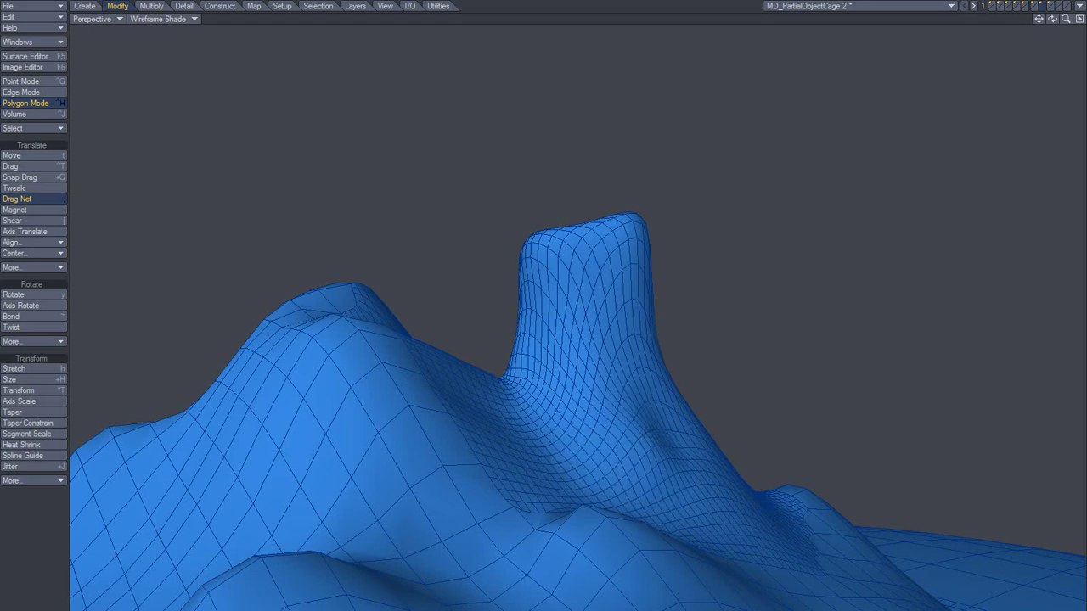
pyautogui.moveTo(660, 446); pyautogui.dragTo(664, 452)
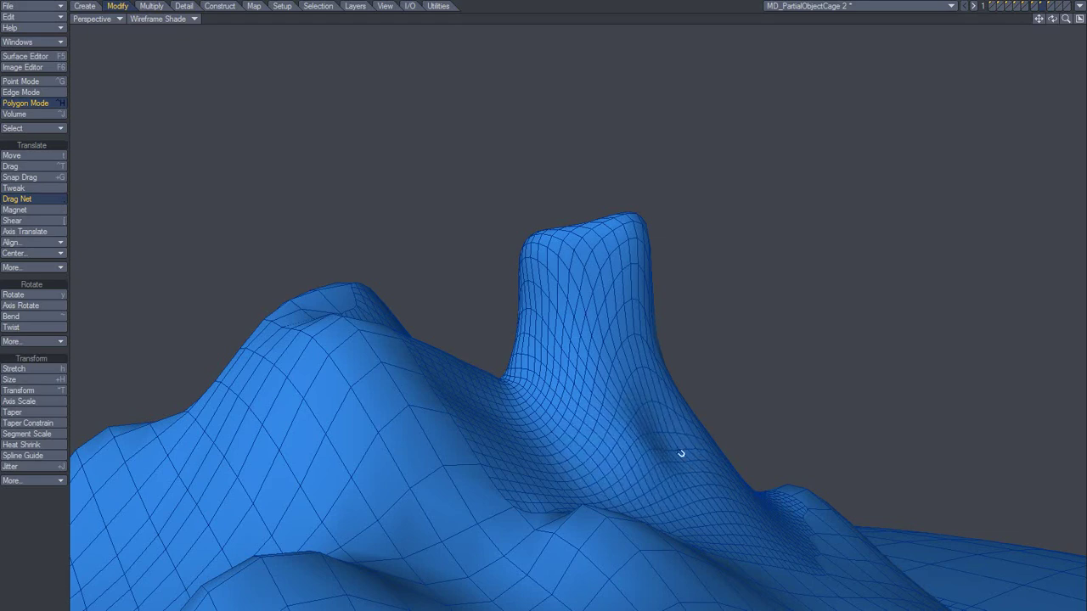
# Extend the dent up and down the peak's lower slope with Drag Net and pull a small ledge out of the adjacent outer flank
pyautogui.moveTo(645, 371); pyautogui.dragTo(645, 383)
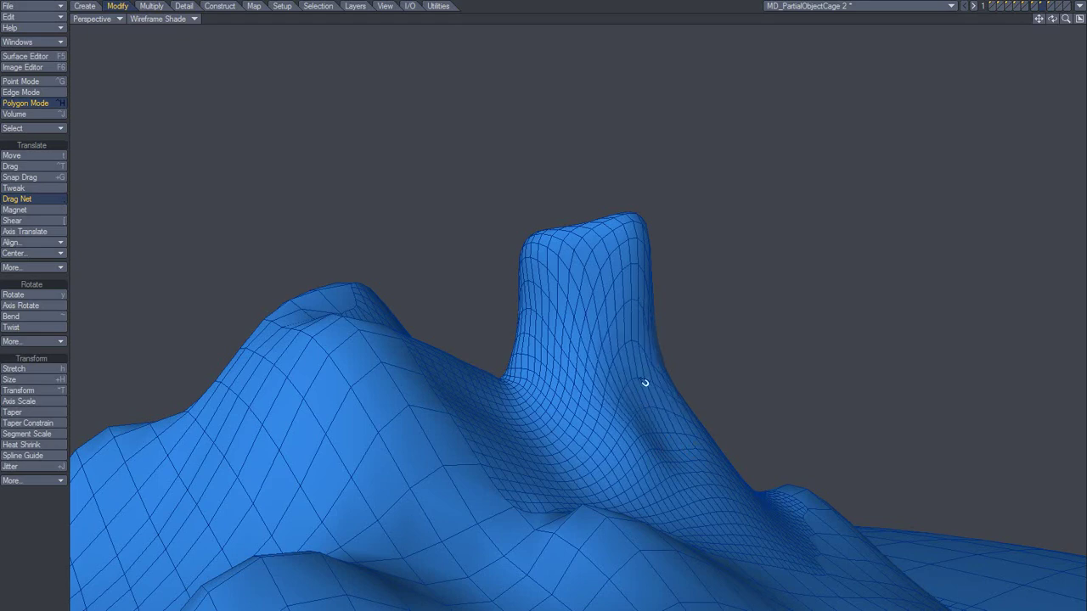
pyautogui.moveTo(698, 471); pyautogui.dragTo(706, 490)
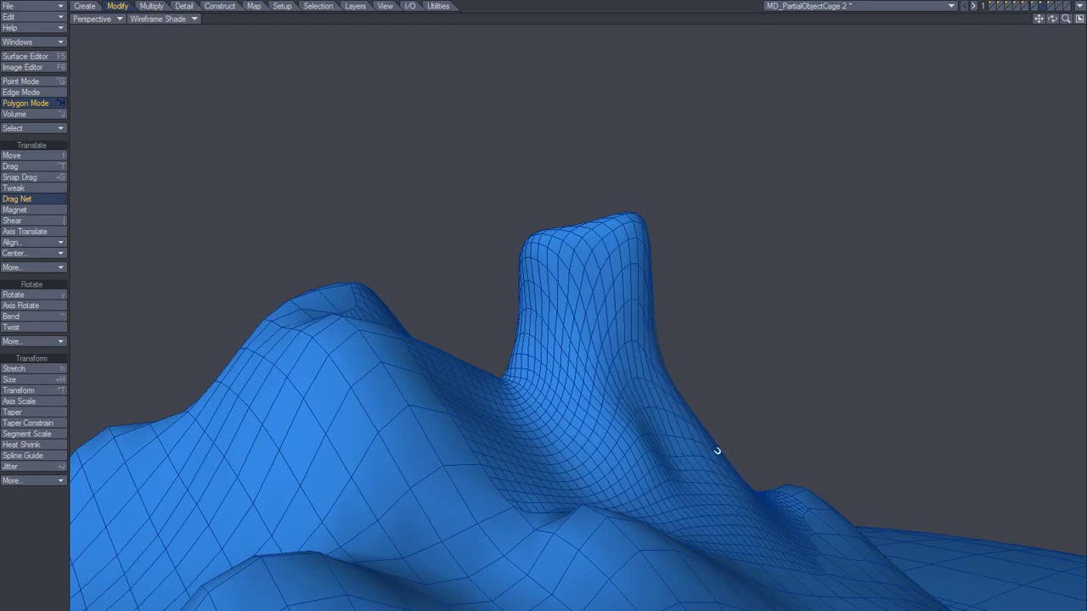
pyautogui.moveTo(717, 450); pyautogui.dragTo(713, 429)
pyautogui.moveTo(689, 404)
pyautogui.mouseDown()
pyautogui.moveTo(732, 445)
pyautogui.moveTo(713, 434)
pyautogui.mouseUp()
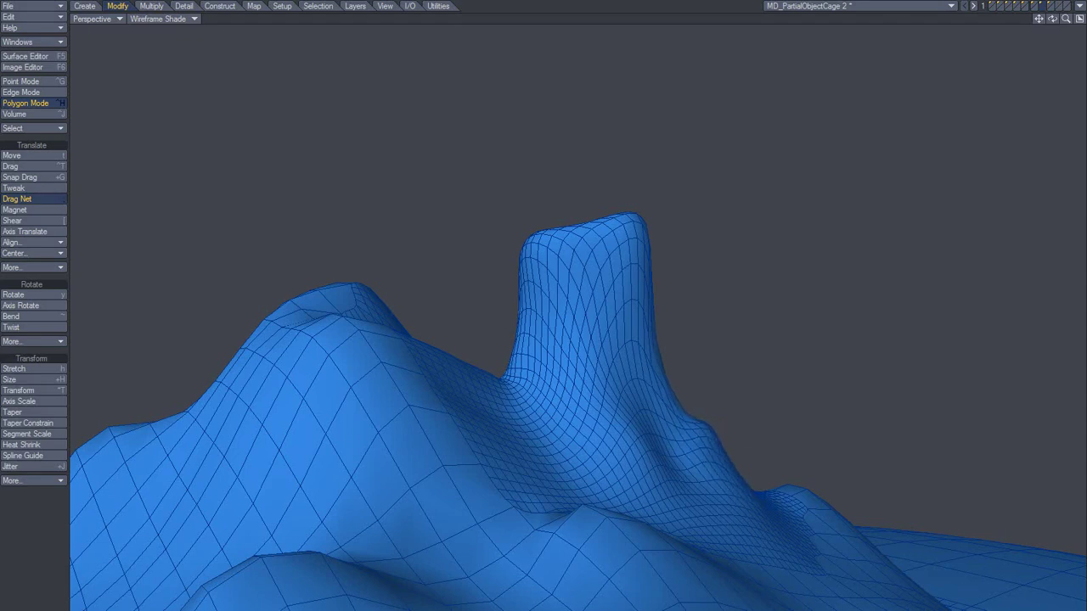
pyautogui.keyDown('alt'); pyautogui.moveTo(736, 474); pyautogui.dragTo(629, 476); pyautogui.keyUp('alt')
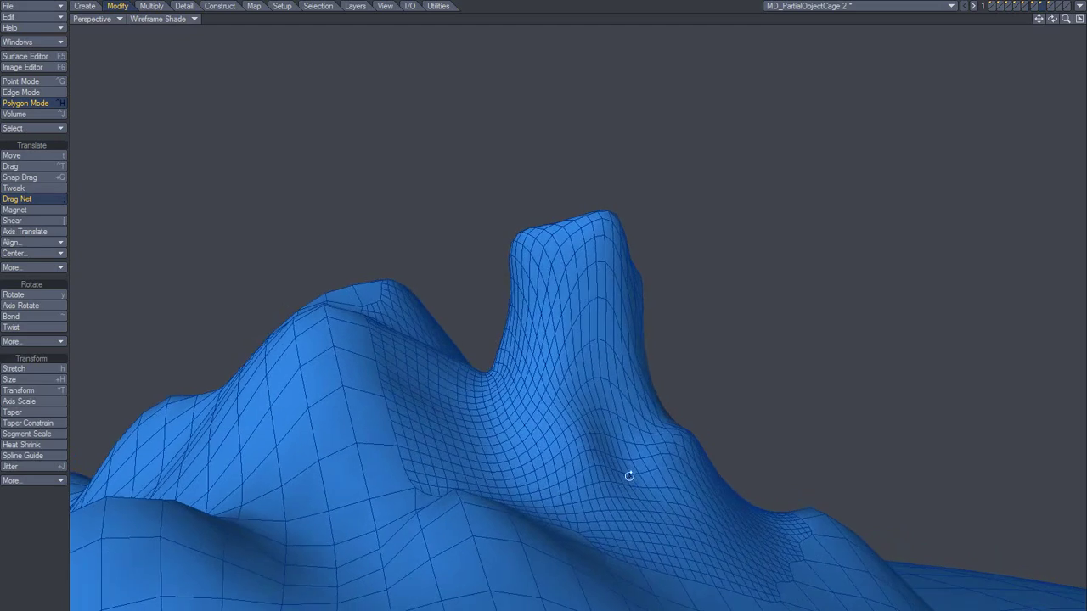
pyautogui.press('space')
# Switch the perspective view to Smooth Shade and examine the sculpted peak and surrounding rocks from different angles
pyautogui.keyDown('alt'); pyautogui.moveTo(732, 415); pyautogui.dragTo(525, 454); pyautogui.keyUp('alt')
pyautogui.click(178, 19)
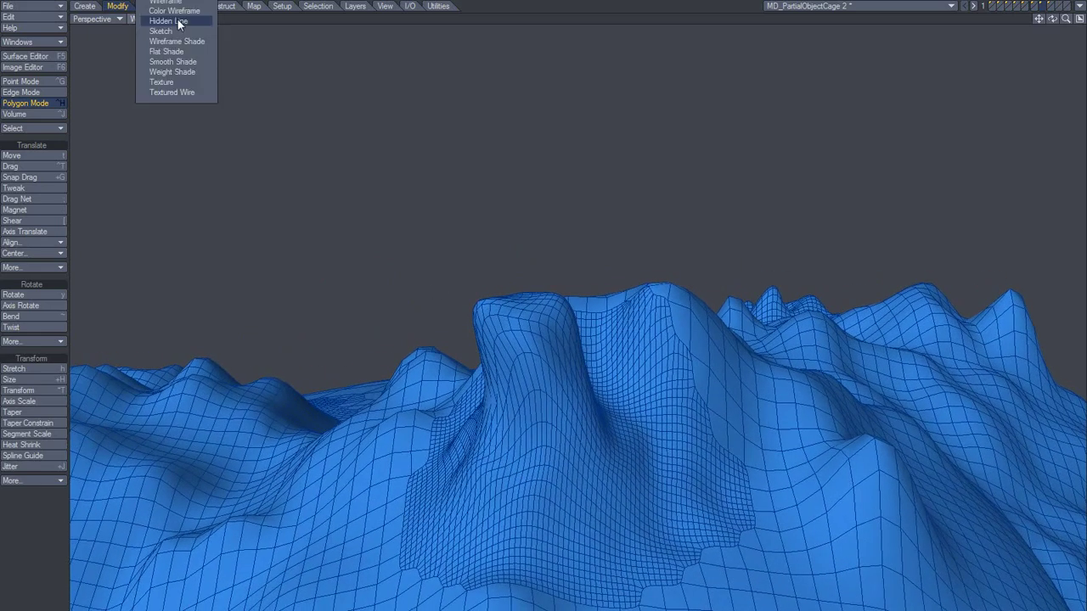
pyautogui.click(175, 63)
pyautogui.moveTo(512, 473)
pyautogui.keyDown('alt'); pyautogui.mouseDown()
pyautogui.moveTo(604, 461)
pyautogui.moveTo(706, 371)
pyautogui.moveTo(523, 474)
pyautogui.moveTo(600, 485)
pyautogui.moveTo(500, 451)
pyautogui.mouseUp(); pyautogui.keyUp('alt')
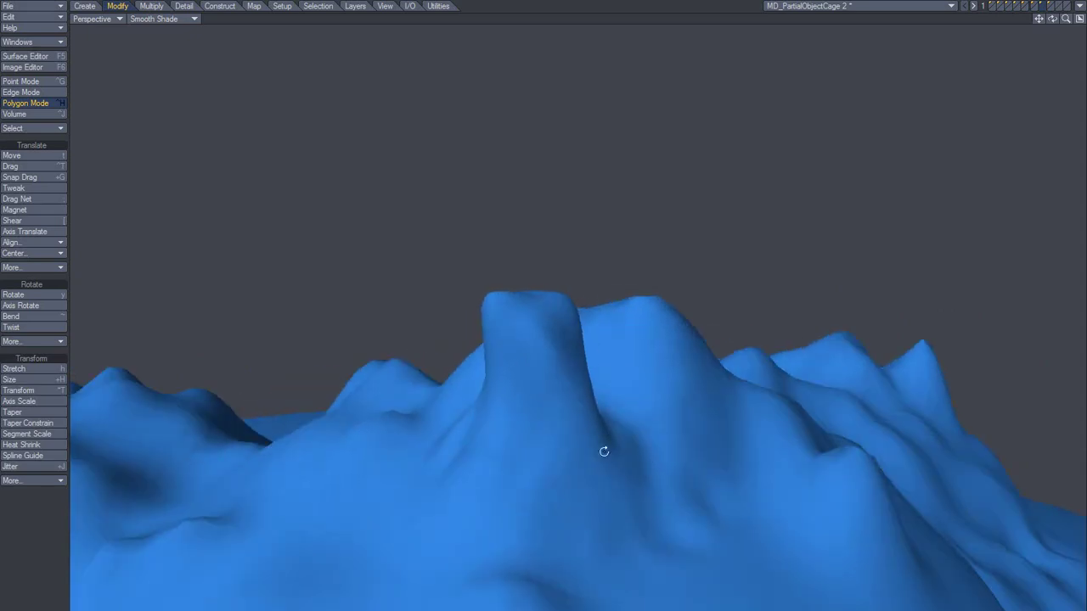
pyautogui.moveTo(656, 458)
pyautogui.keyDown('alt'); pyautogui.mouseDown()
pyautogui.moveTo(575, 490)
pyautogui.moveTo(347, 461)
pyautogui.moveTo(492, 437)
pyautogui.moveTo(529, 451)
pyautogui.moveTo(589, 449)
pyautogui.mouseUp(); pyautogui.keyUp('alt')
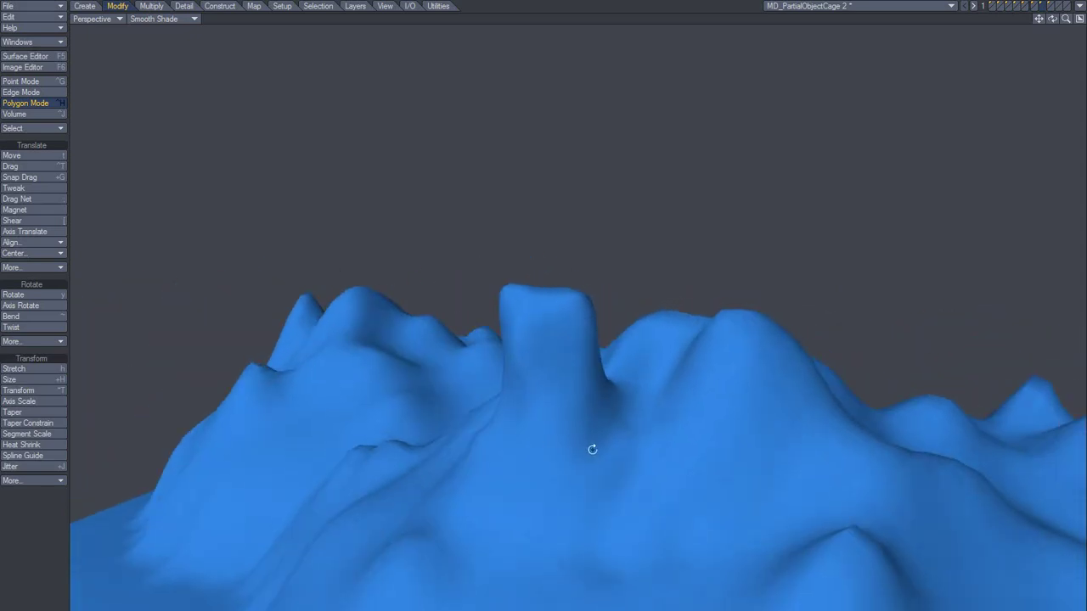